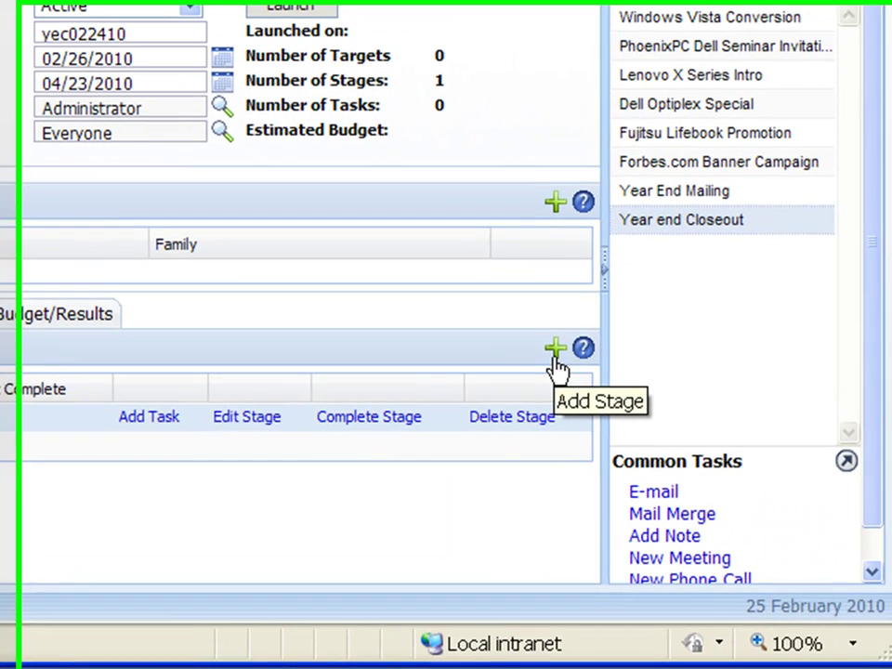
Add a new stage to the Year end Closeout campaign with the description "Stage I- Emal blast".
click(856, 415)
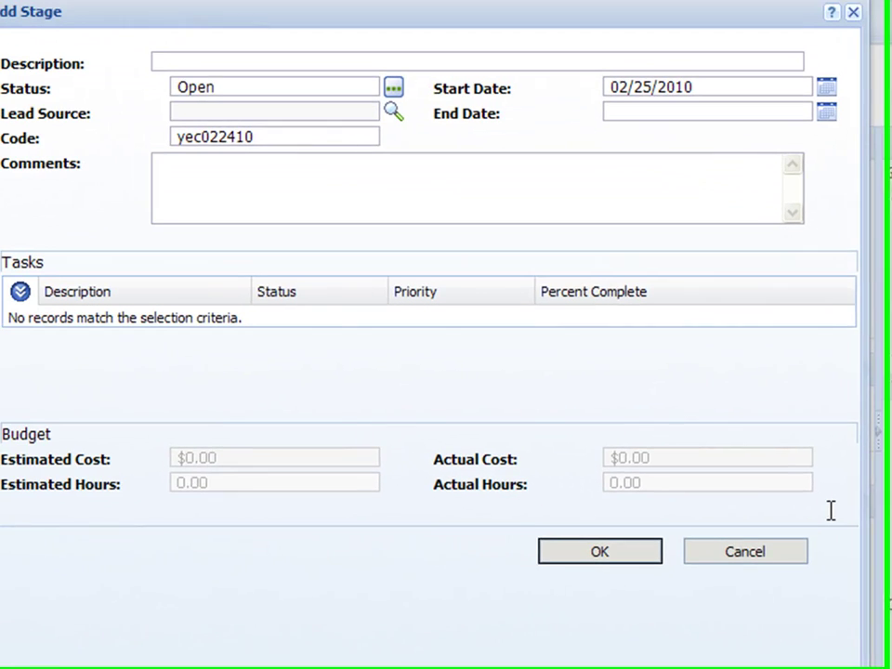
click(210, 71)
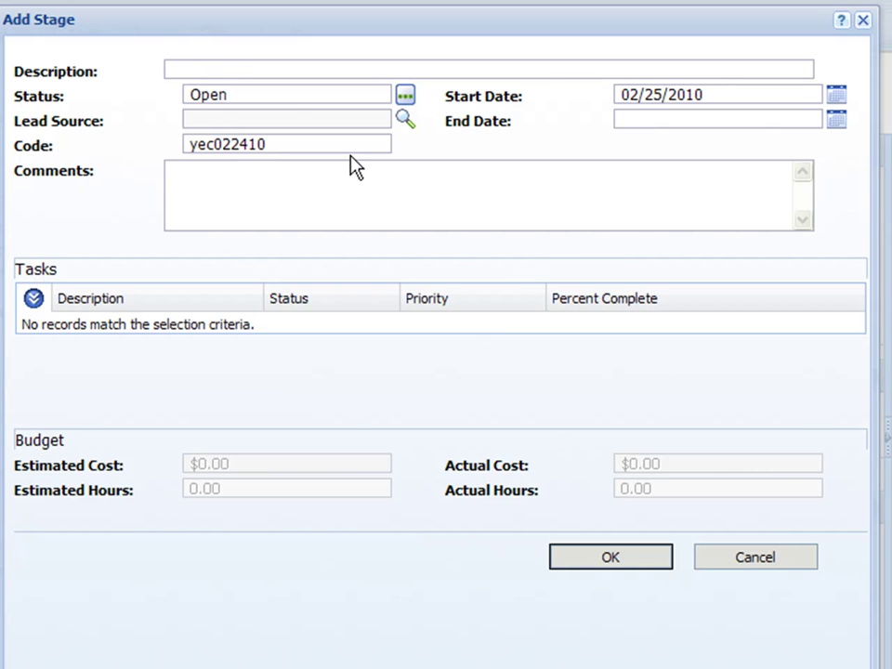
text(D)
key(BackSpace)
text(Starr)
text(e )
text(I- Ema)
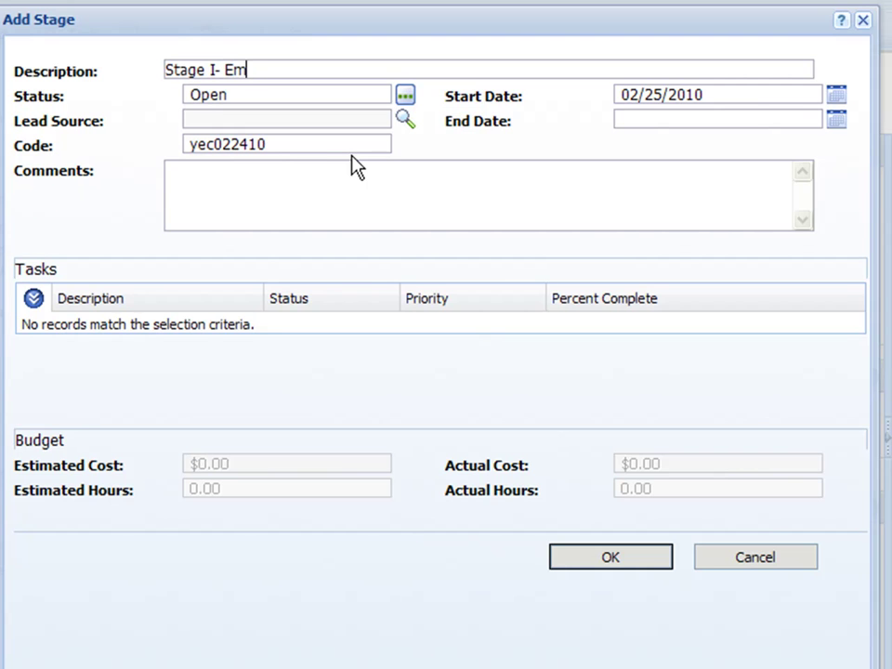
text(l blast)
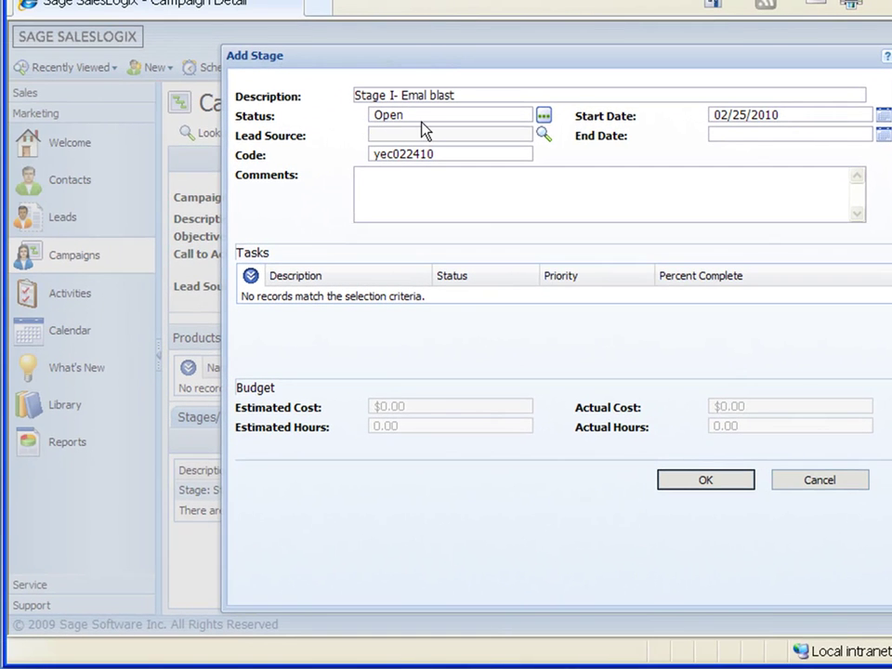
Look up the lead sources and assign "E-mail - General" as the stage's lead source.
click(542, 136)
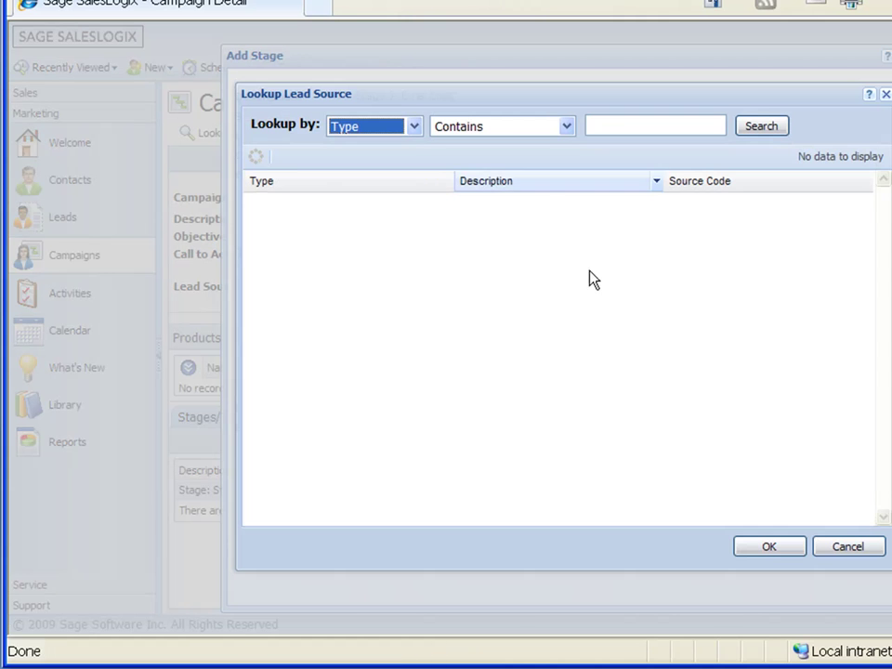
click(755, 130)
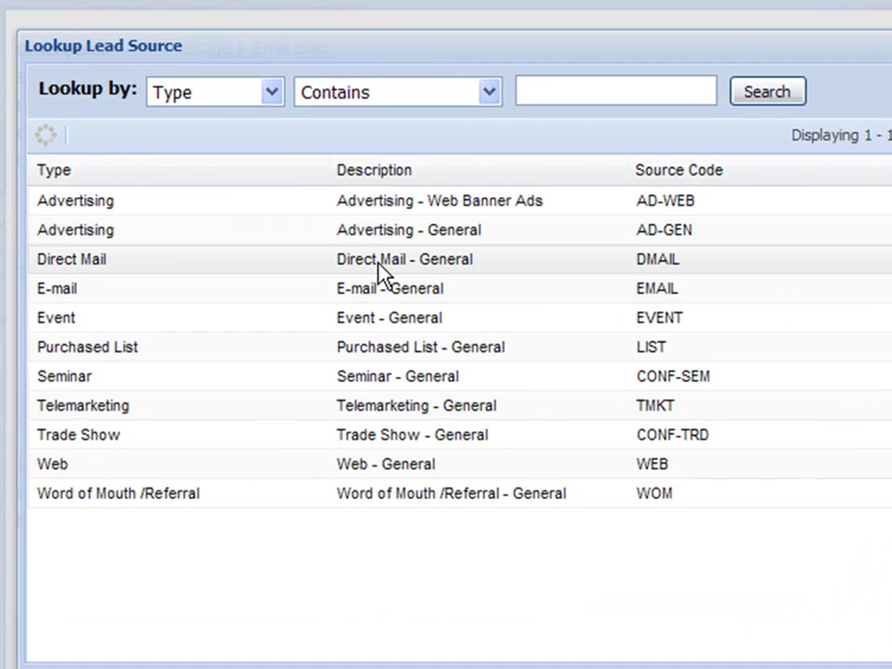
click(377, 263)
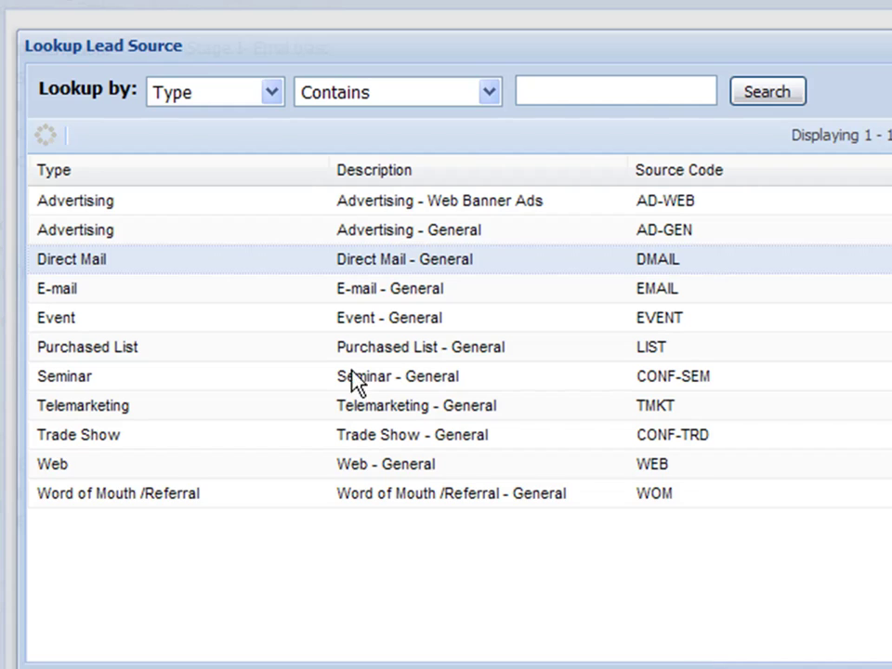
click(357, 294)
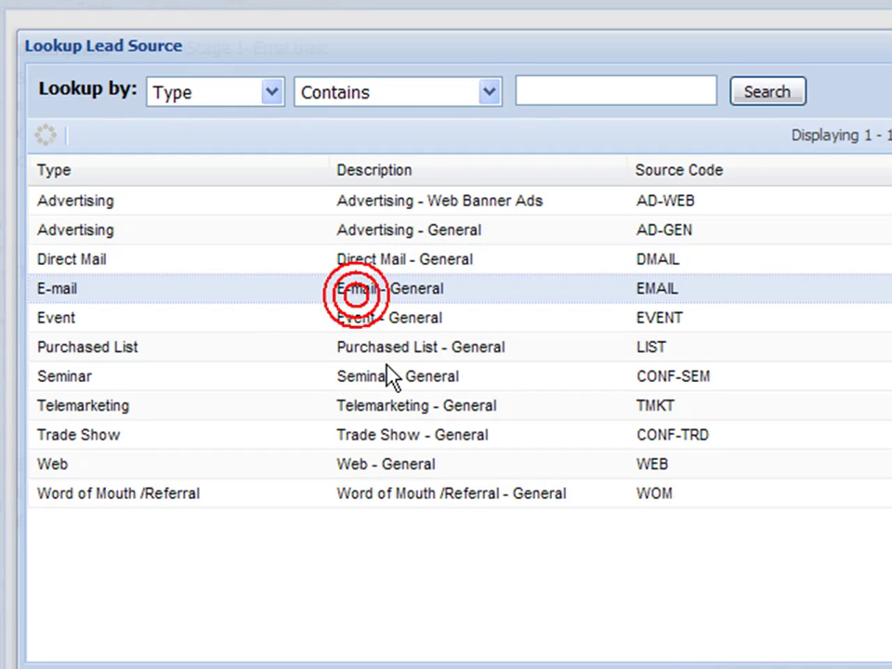
click(760, 668)
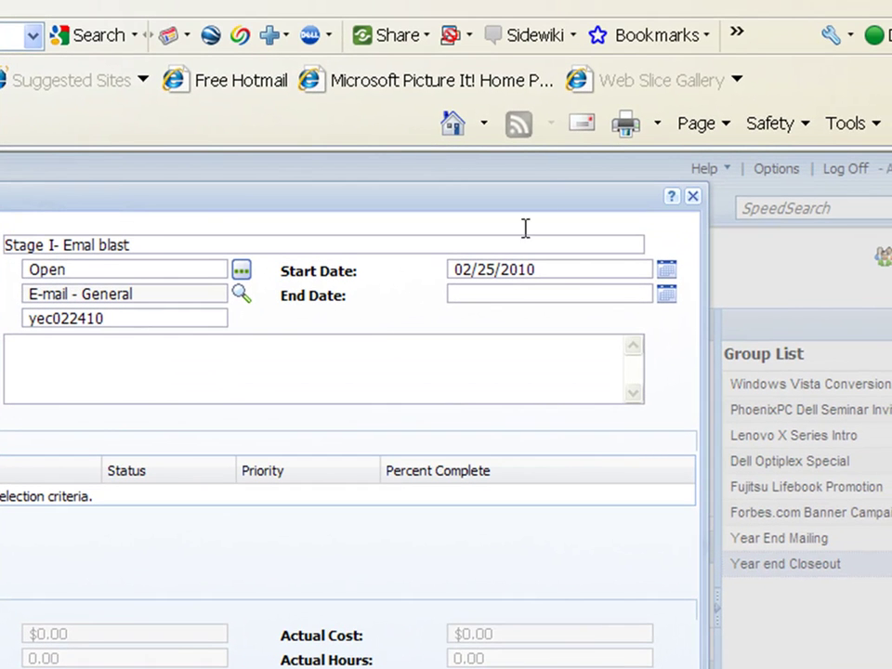
Set the stage's start date to 02/26/2010 and its end date to 02/28/2010.
click(665, 273)
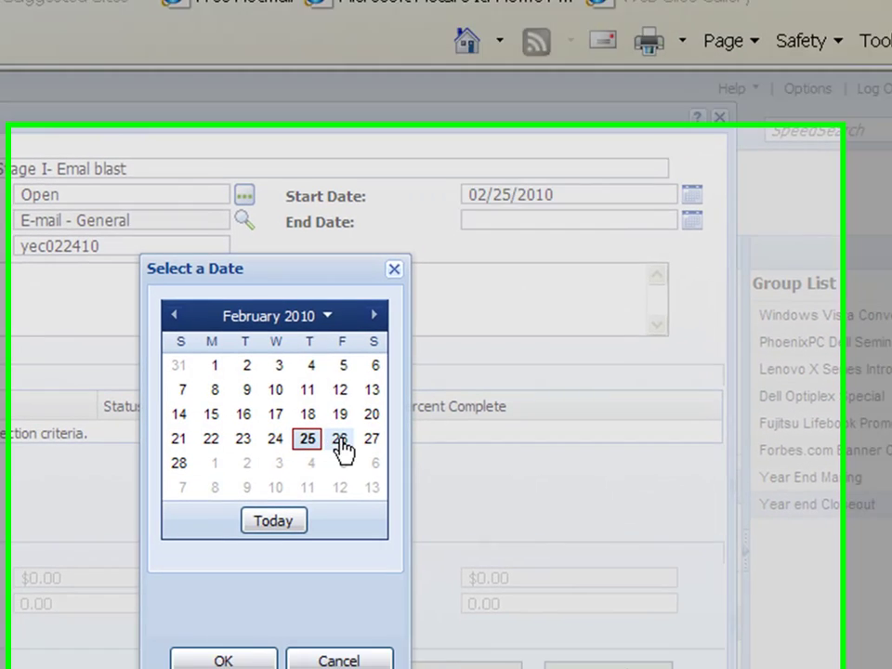
click(341, 439)
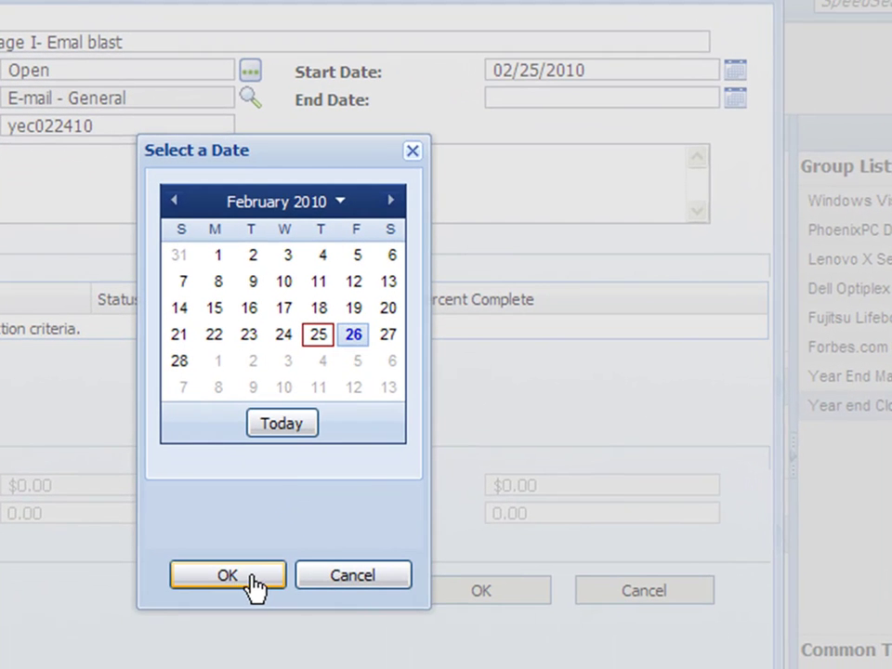
click(244, 659)
click(729, 97)
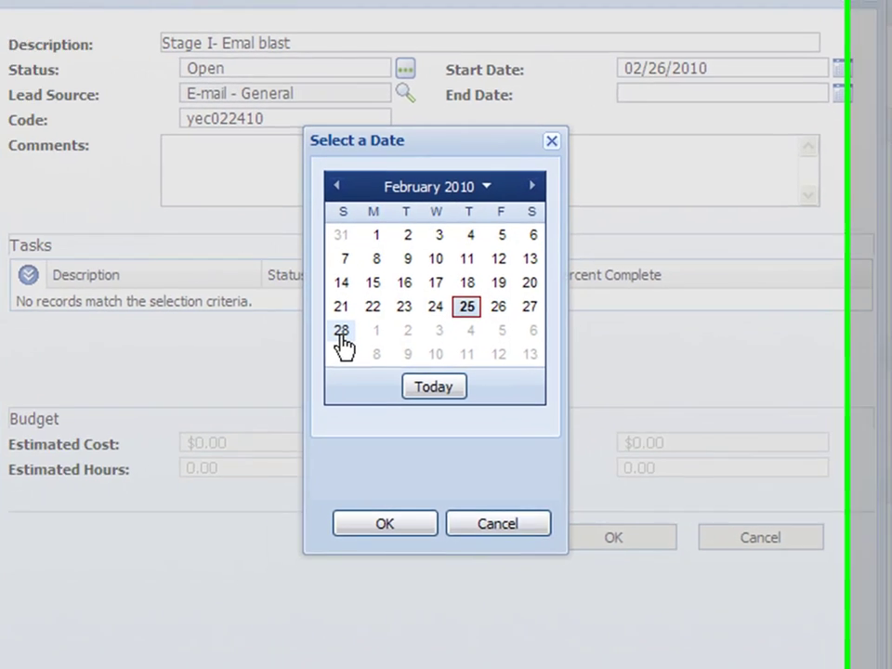
click(179, 360)
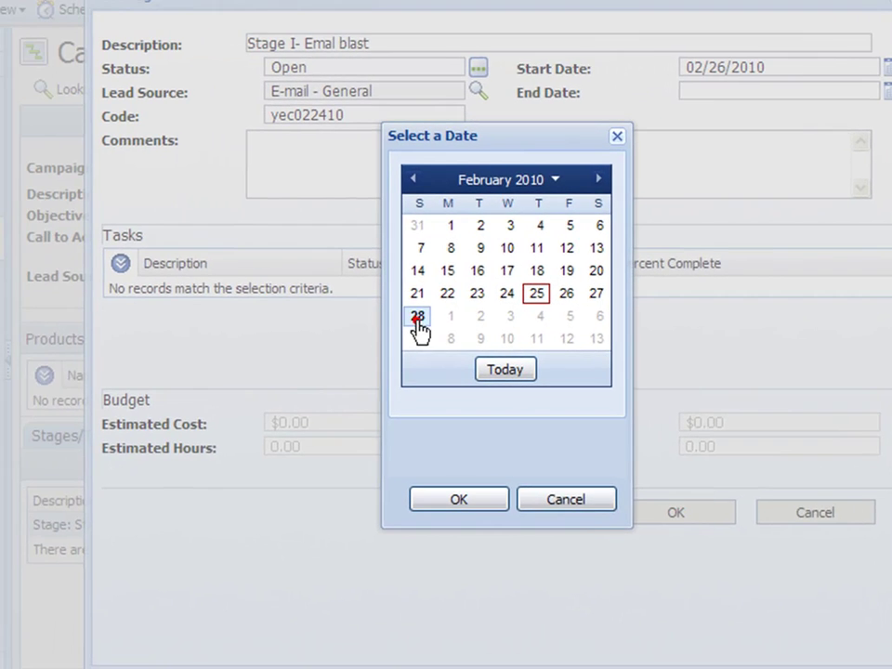
click(476, 499)
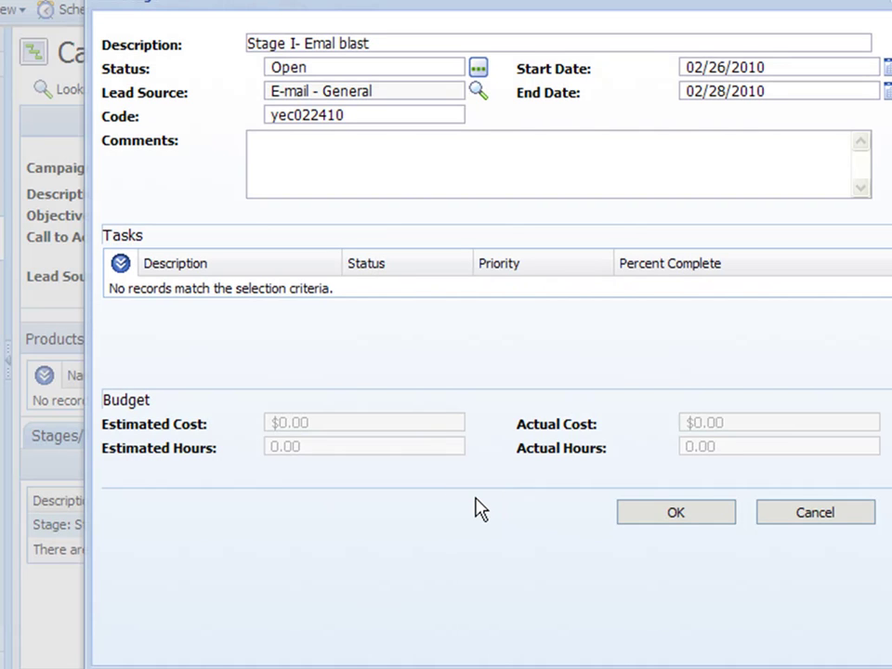
Enter the stage comment "Emiail blast to our Target list" and save the stage.
click(348, 163)
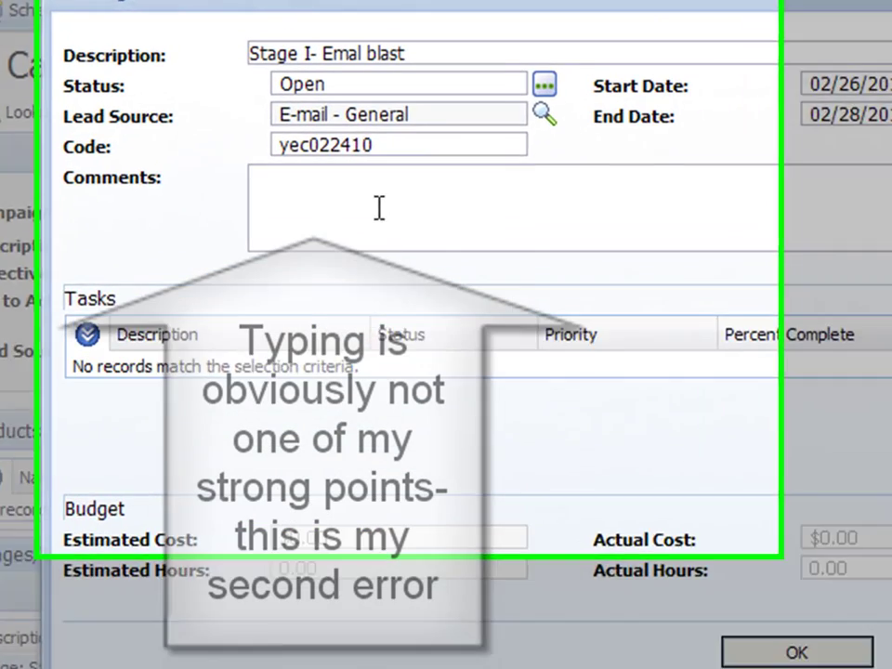
text(Em,a)
key(BackSpace)
key(BackSpace)
text(iail bl)
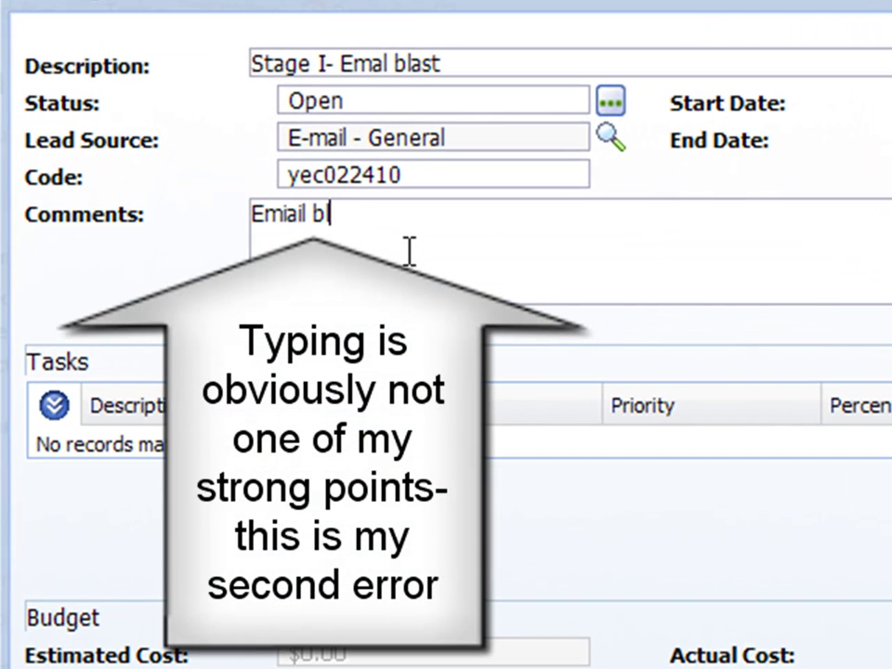
text(ast to )
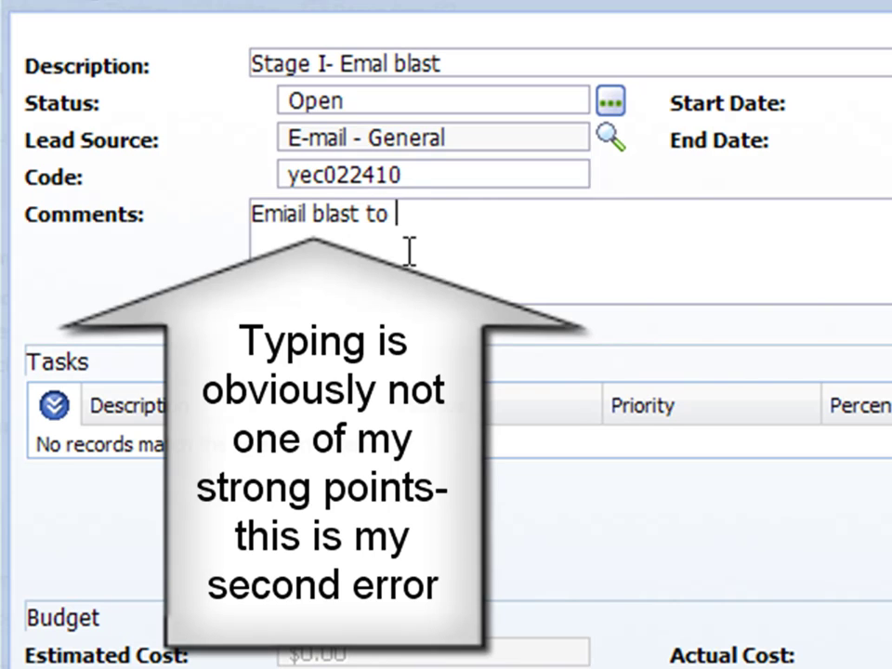
text(our Target)
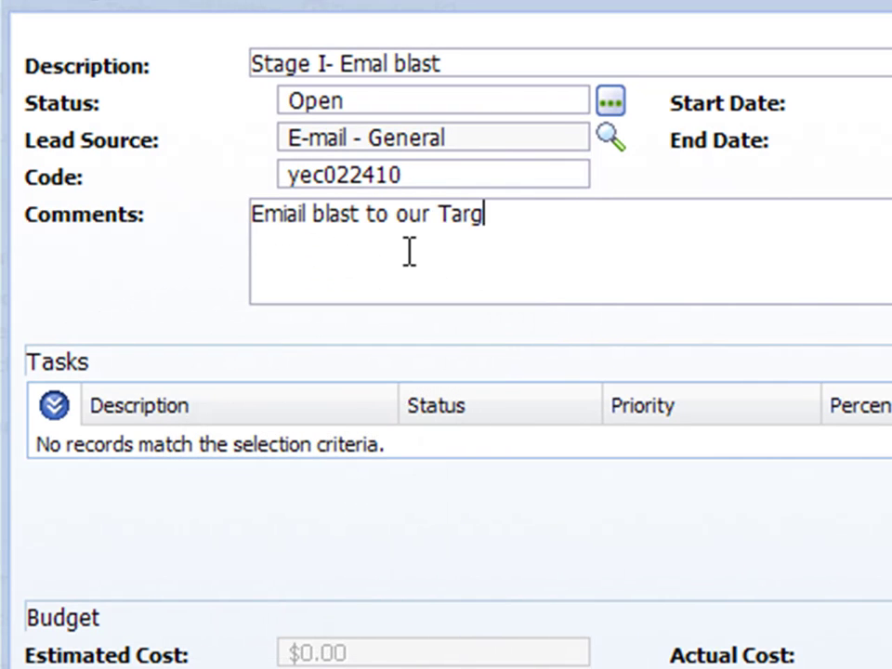
text( list)
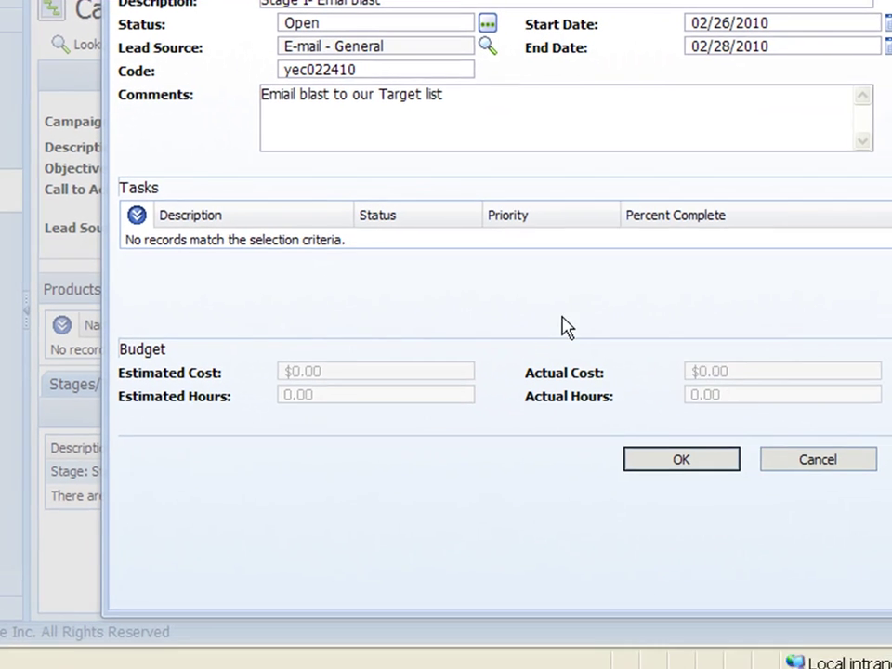
click(340, 396)
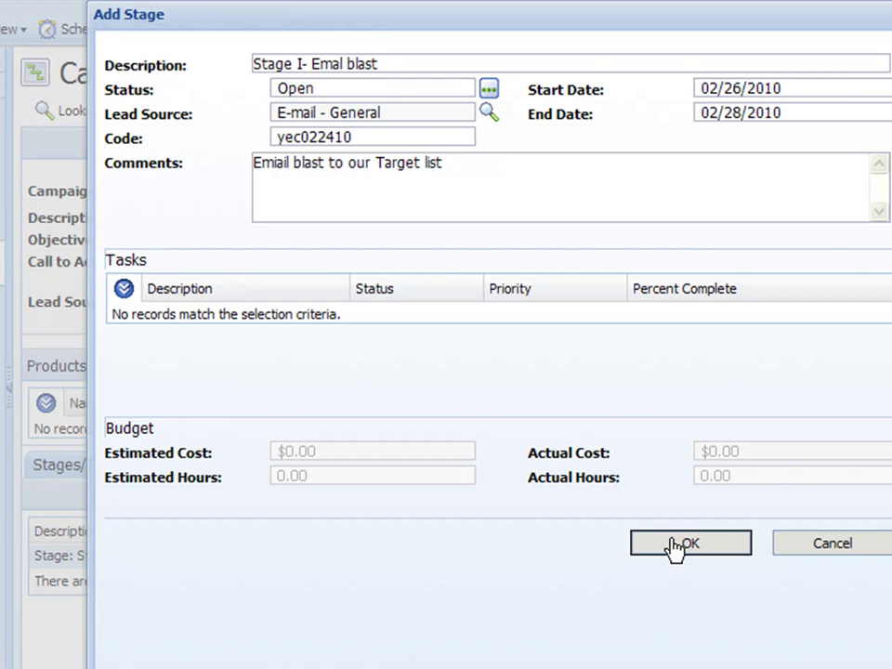
click(734, 543)
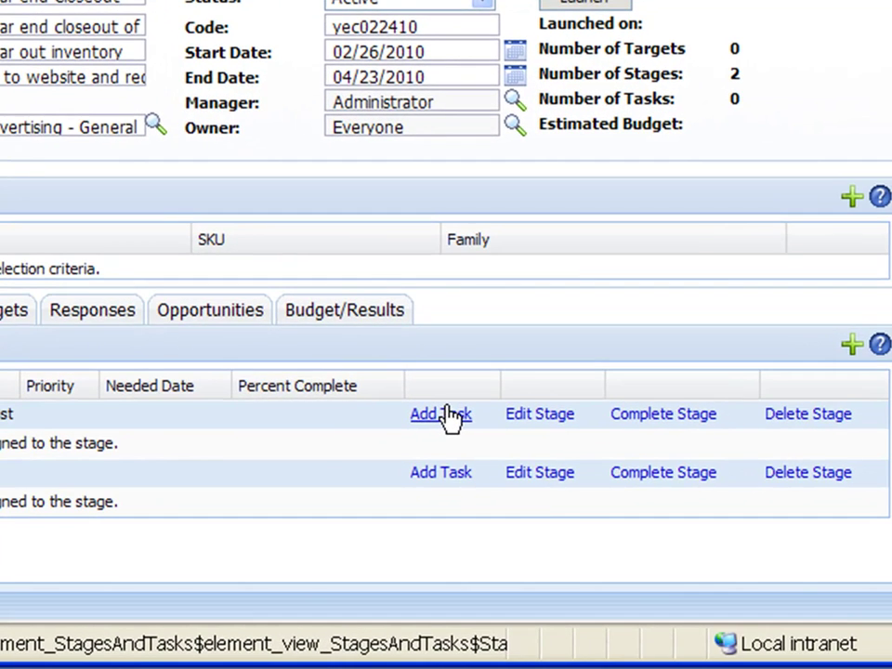
Add a task to the email blast stage with the description "Create Email".
click(450, 417)
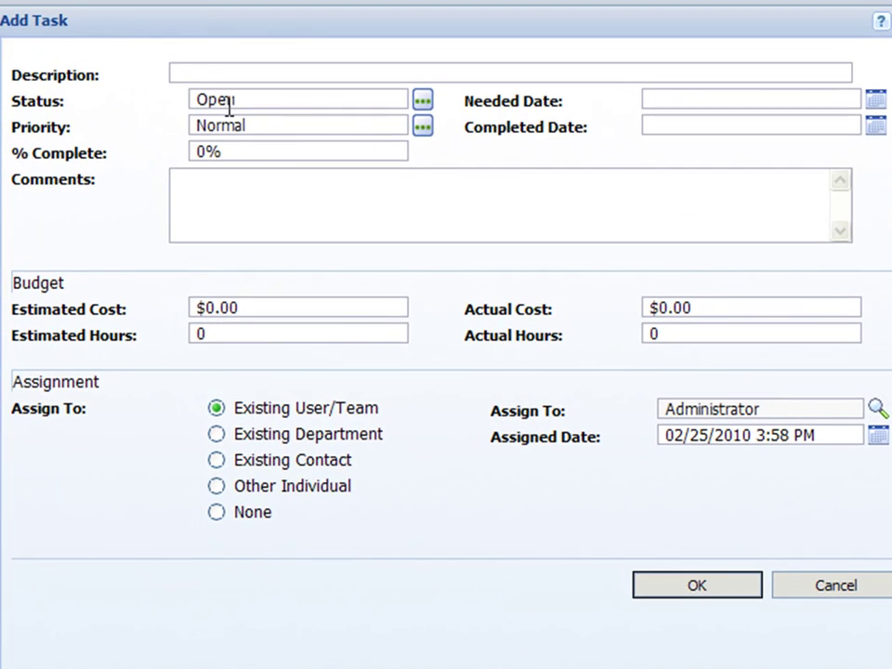
click(221, 72)
text(Create )
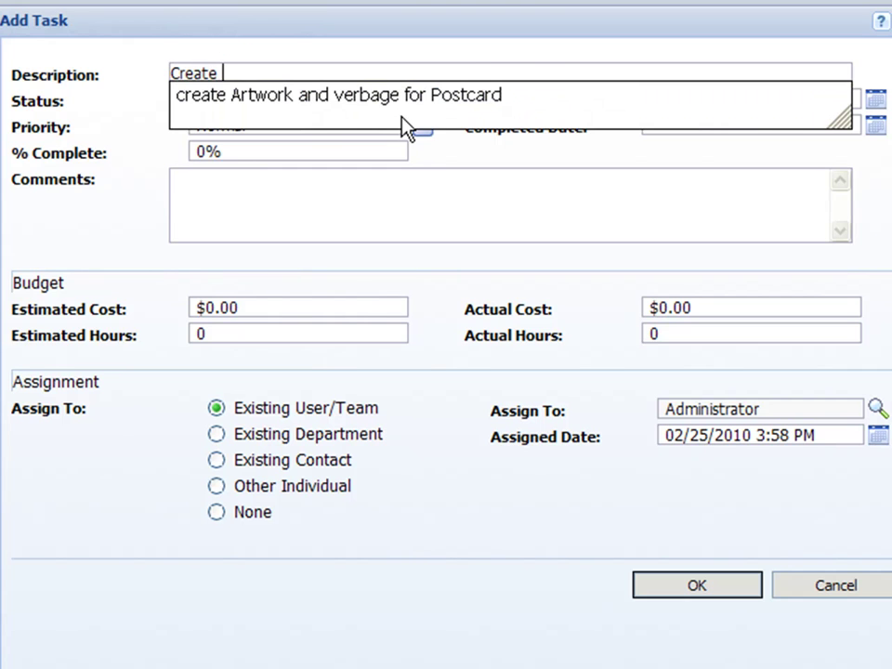
text(Email)
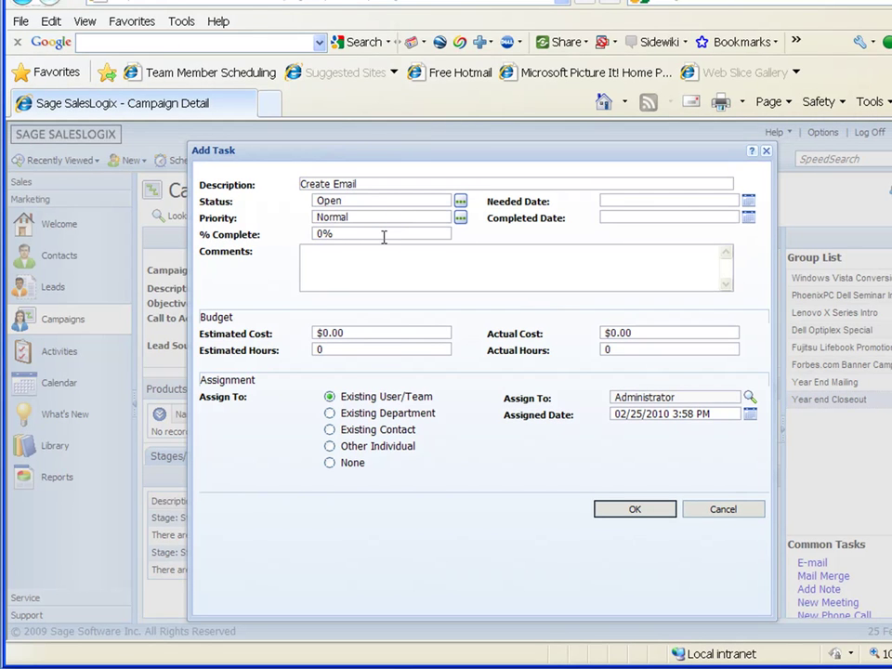
Set the task's needed date to 02/26/2010 and leave the completed date blank.
click(749, 205)
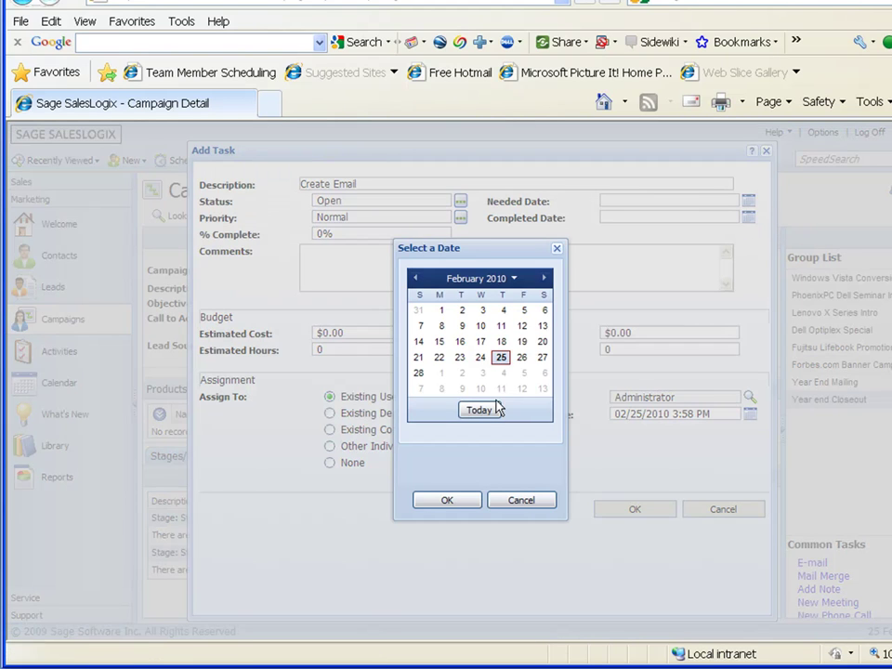
click(523, 357)
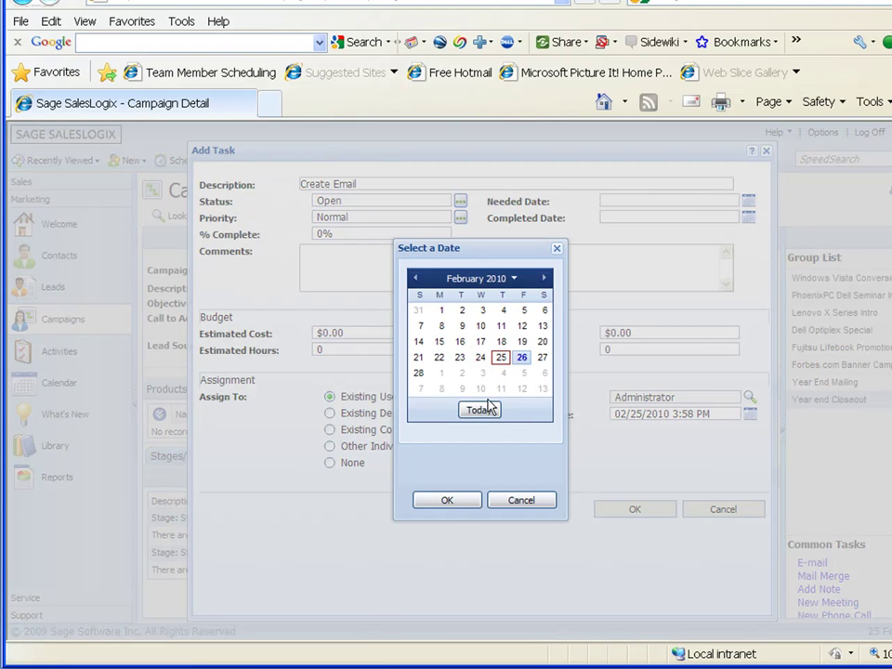
click(448, 501)
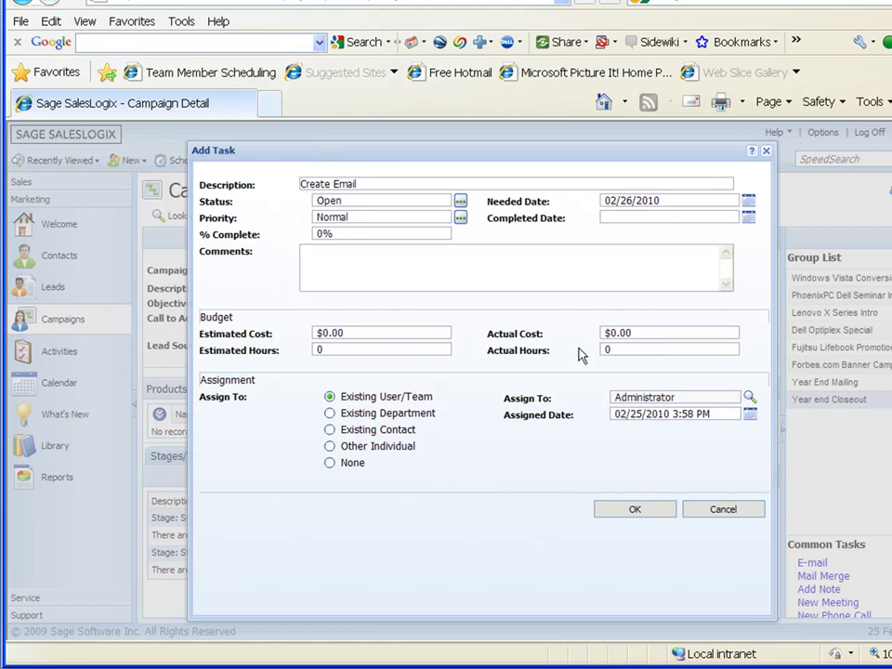
click(749, 220)
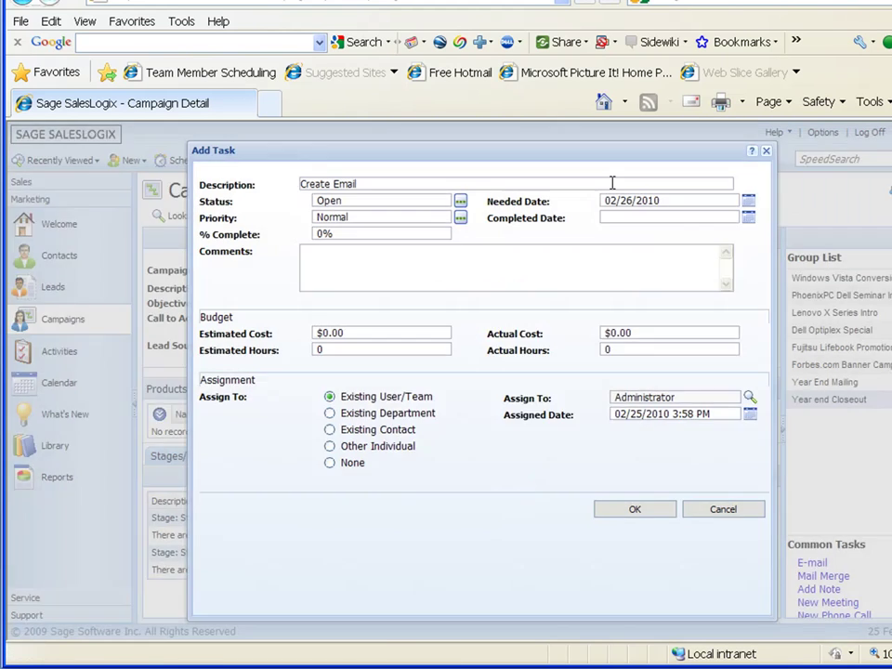
click(513, 502)
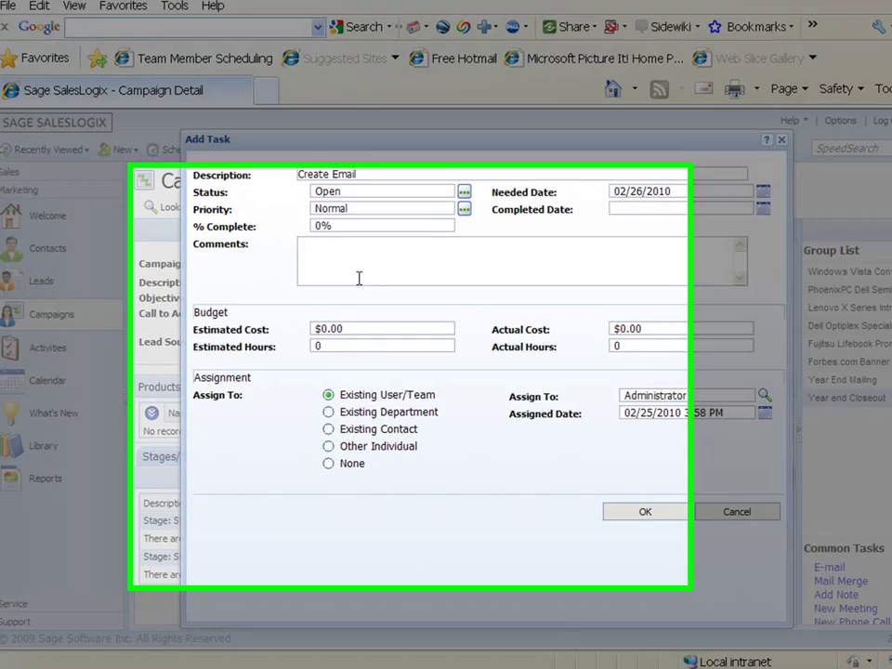
Enter the task comment "Create actual email to send out".
click(359, 263)
text(Create actual)
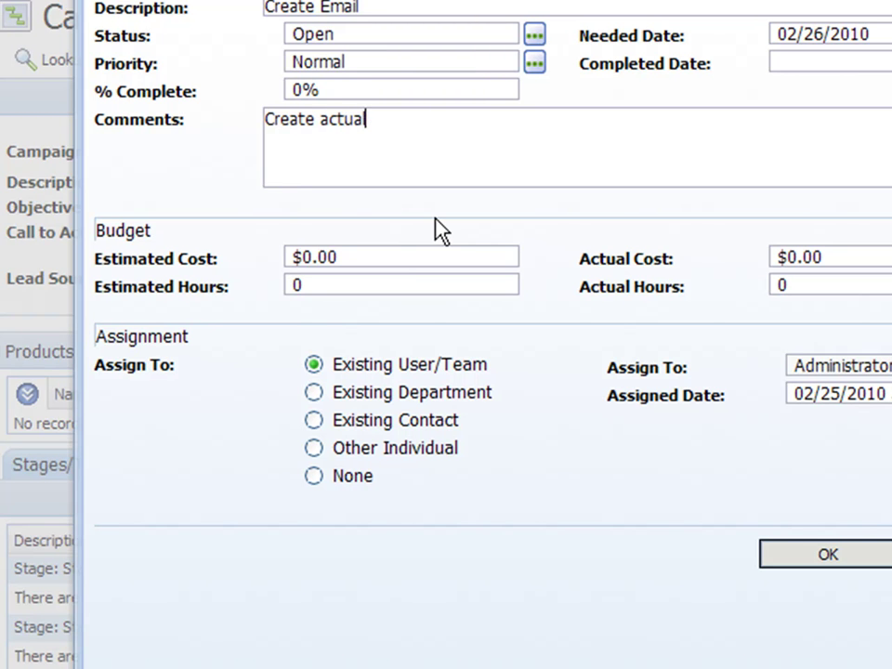
text( email to s)
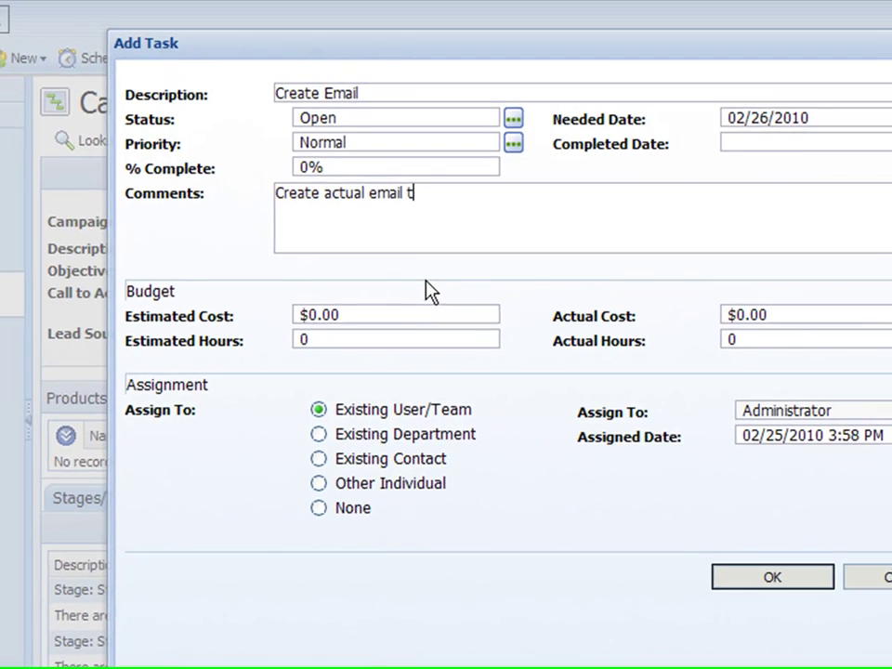
text(end out)
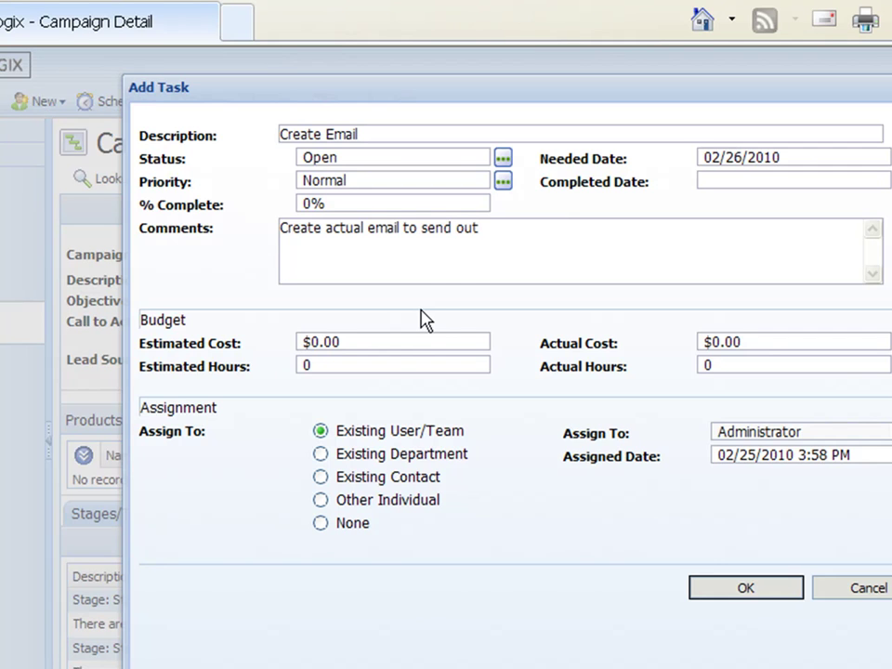
Set the task's estimated hours to 2 and its estimated cost to 140.00.
double_click(317, 365)
text(2)
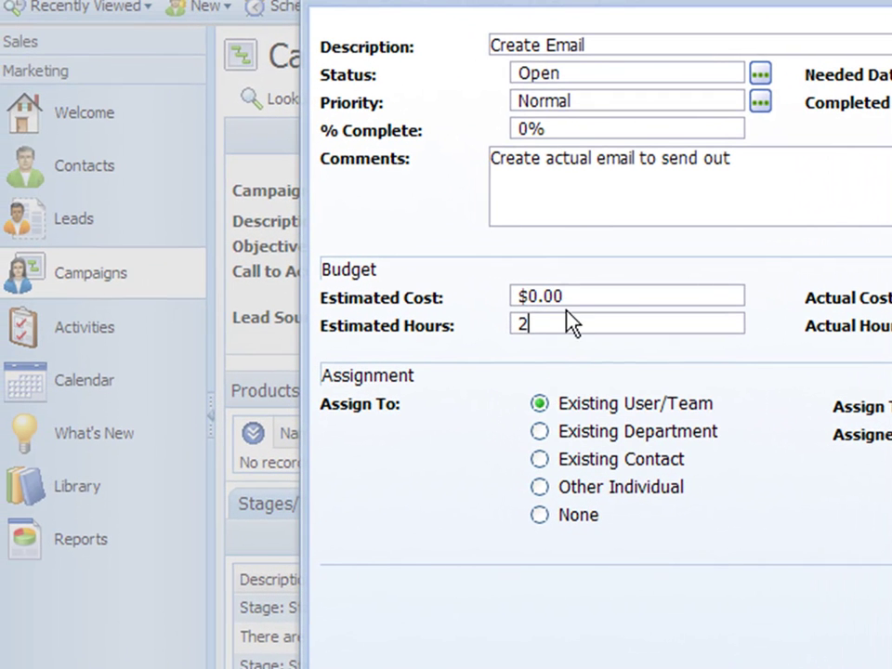
drag(366, 341, 205, 328)
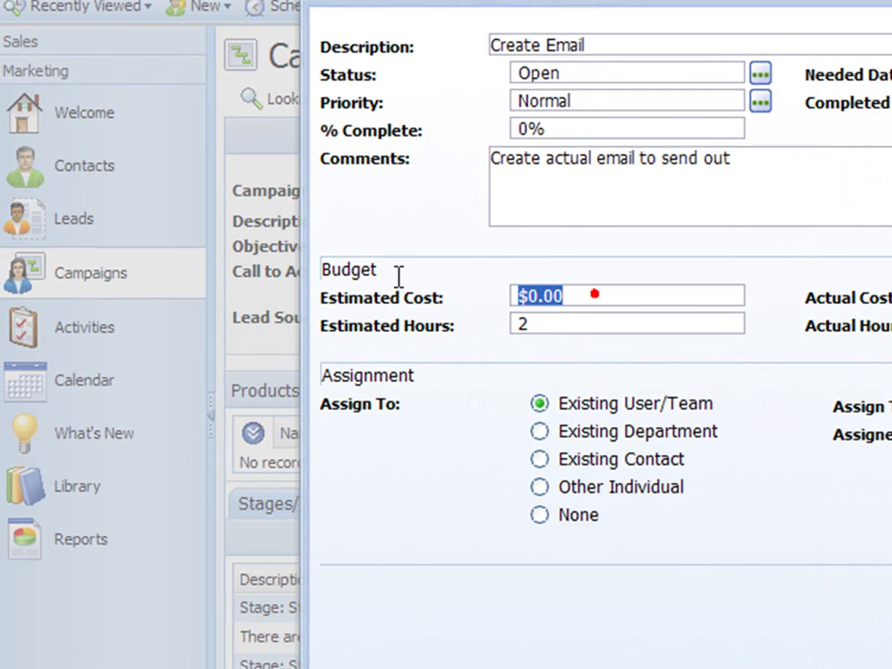
text(140.00)
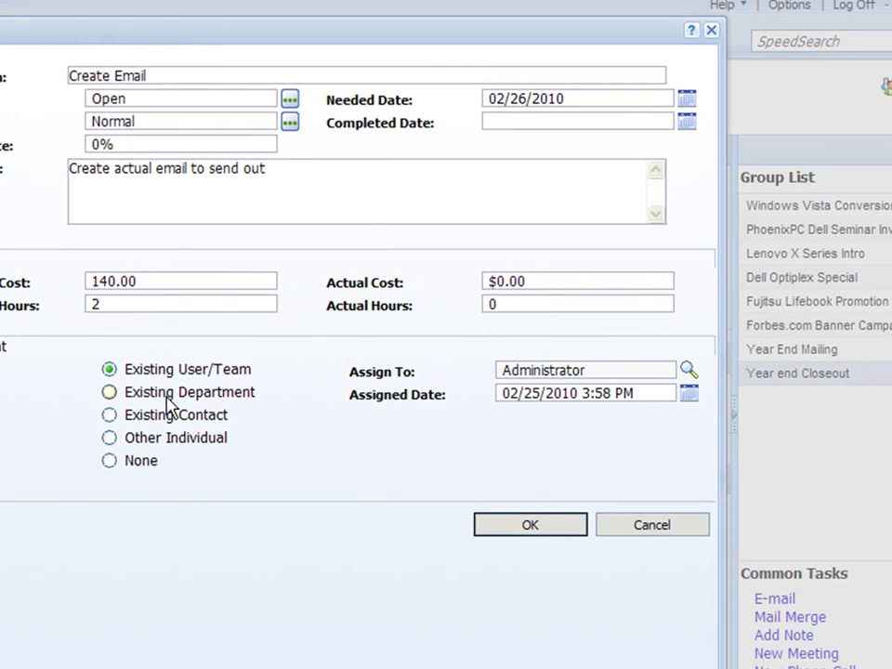
click(557, 303)
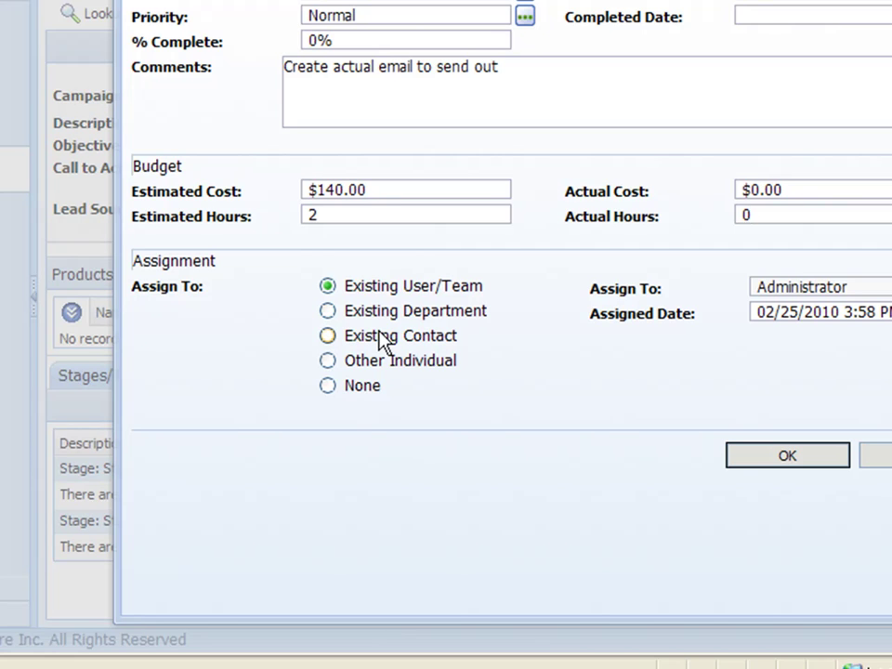
click(330, 361)
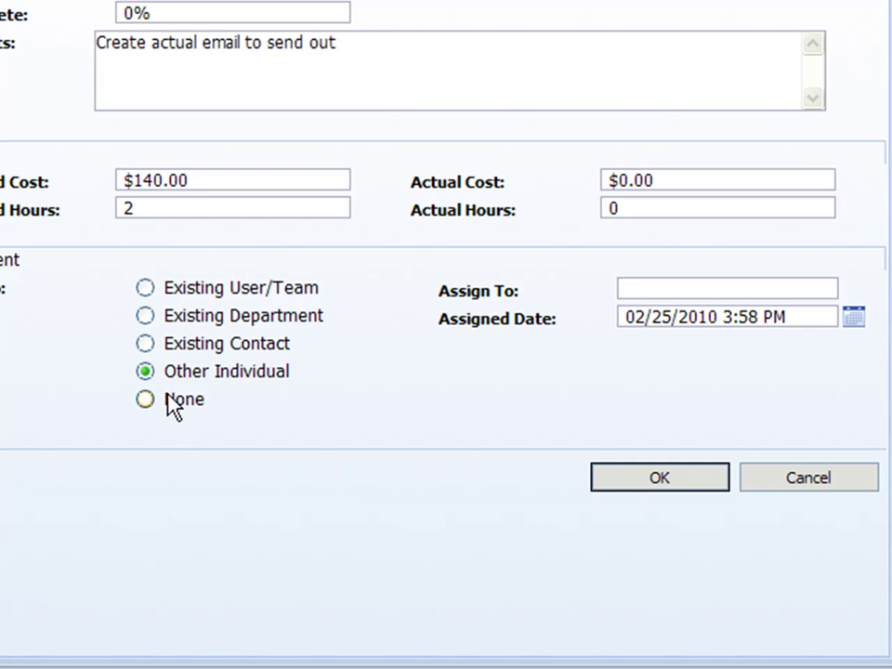
click(146, 288)
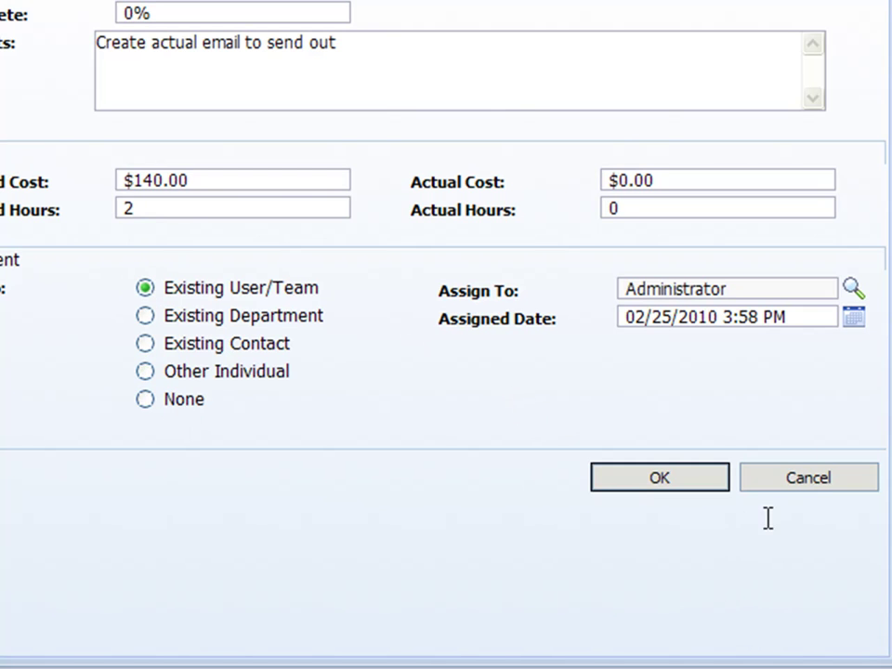
Assign the Create Email task to an existing user chosen from the owner lookup's user list and save the task.
click(852, 291)
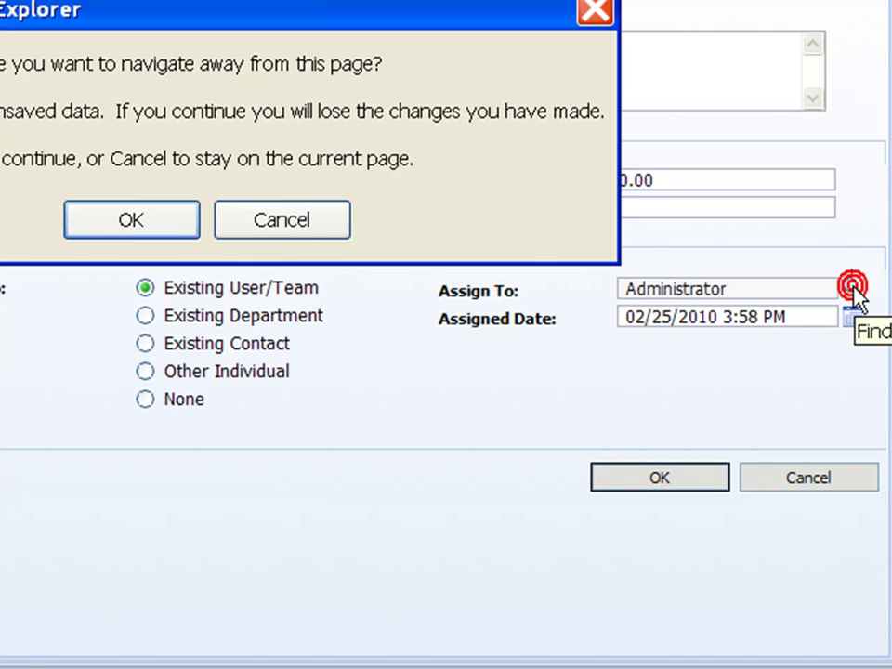
click(132, 222)
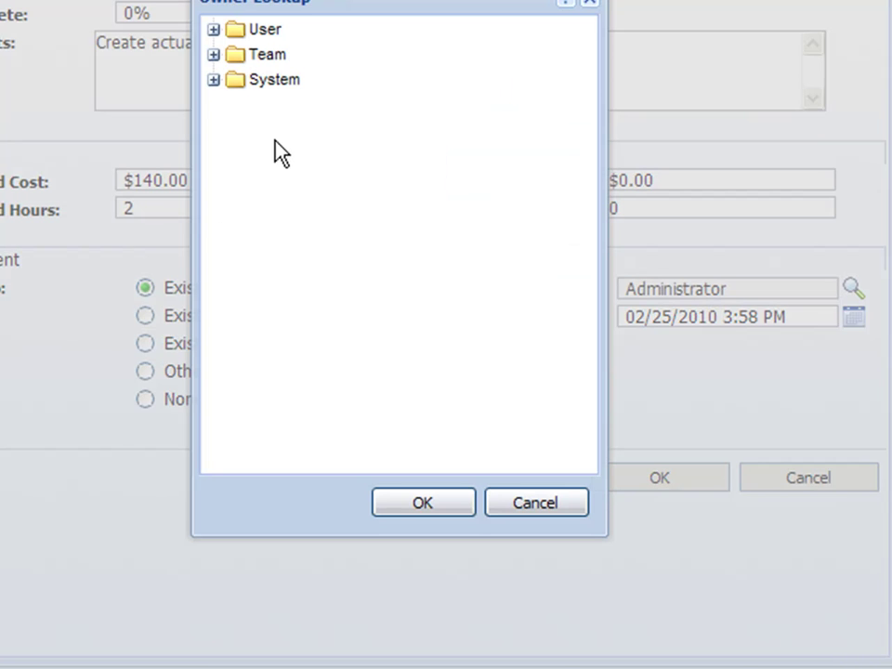
click(214, 30)
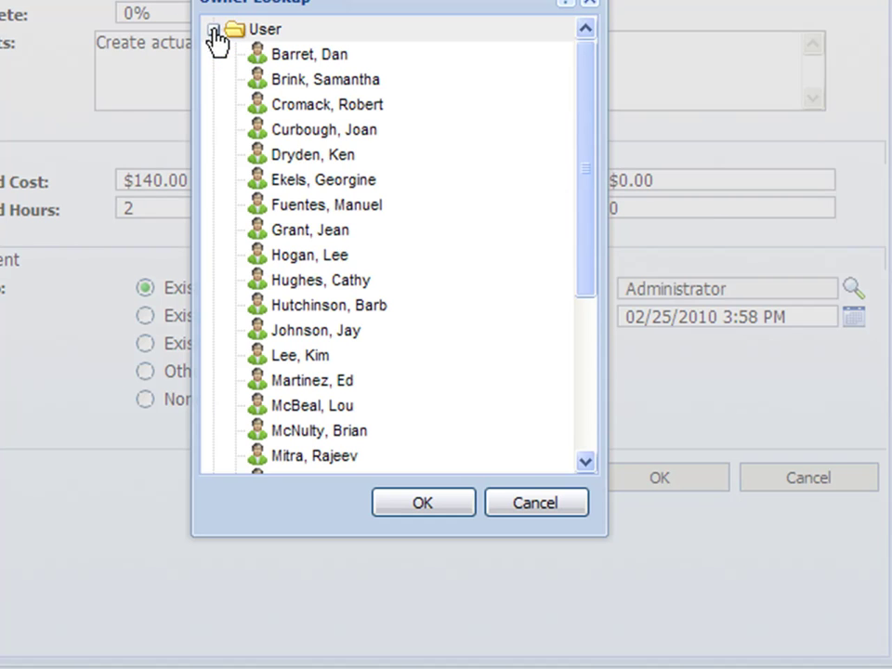
click(347, 179)
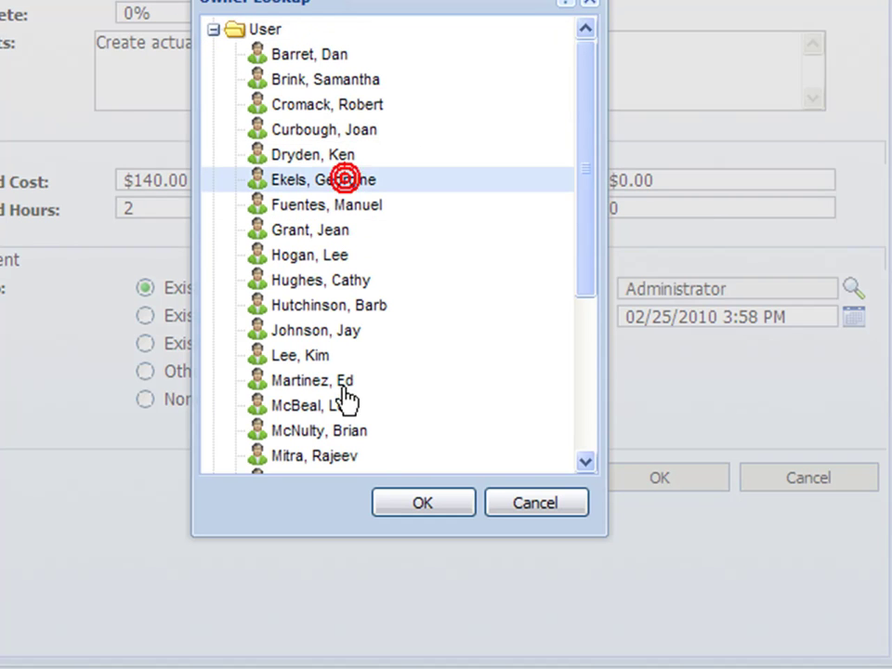
click(418, 505)
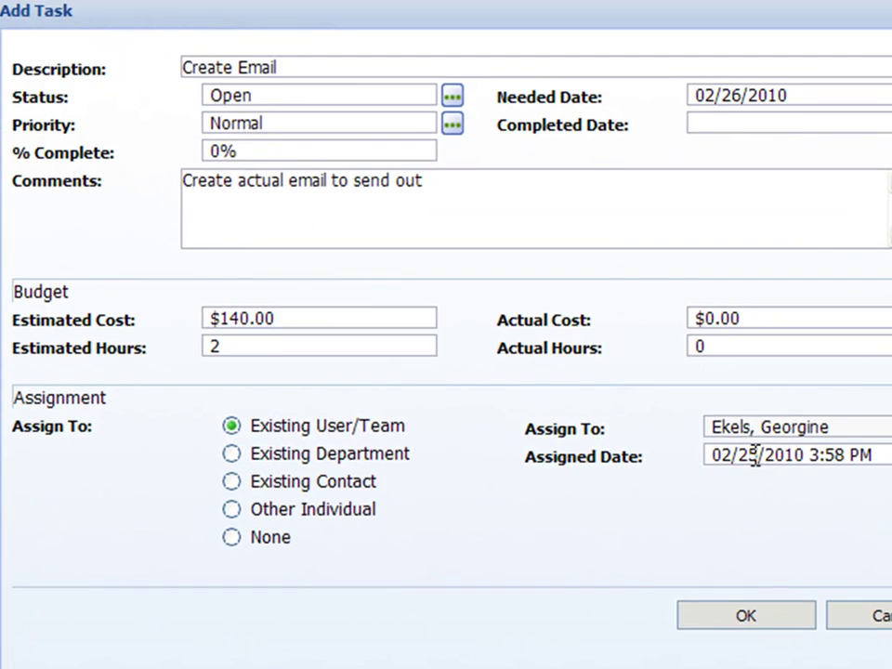
click(741, 610)
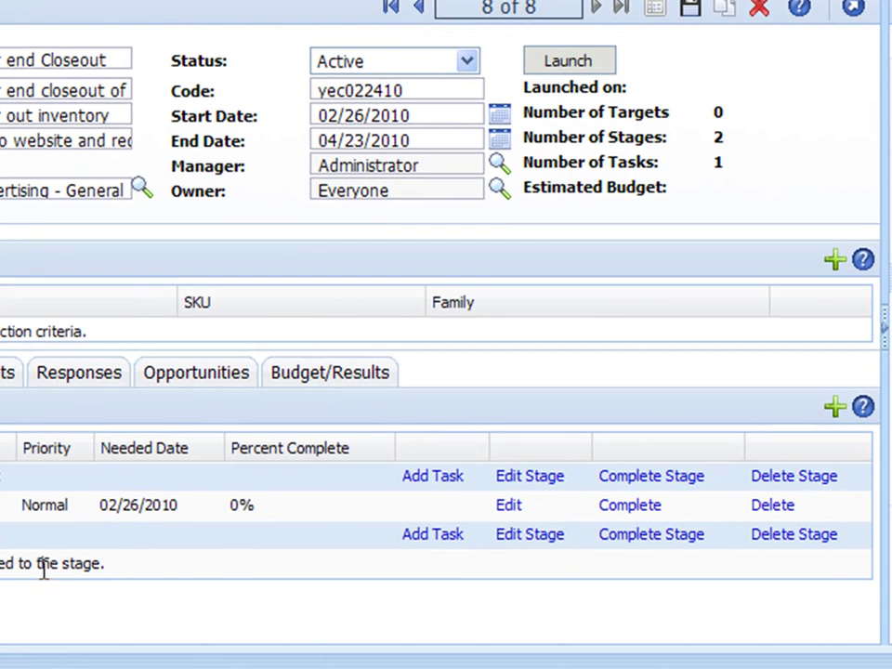
Add a second task to the email blast stage with the description "Send out the Email".
click(432, 477)
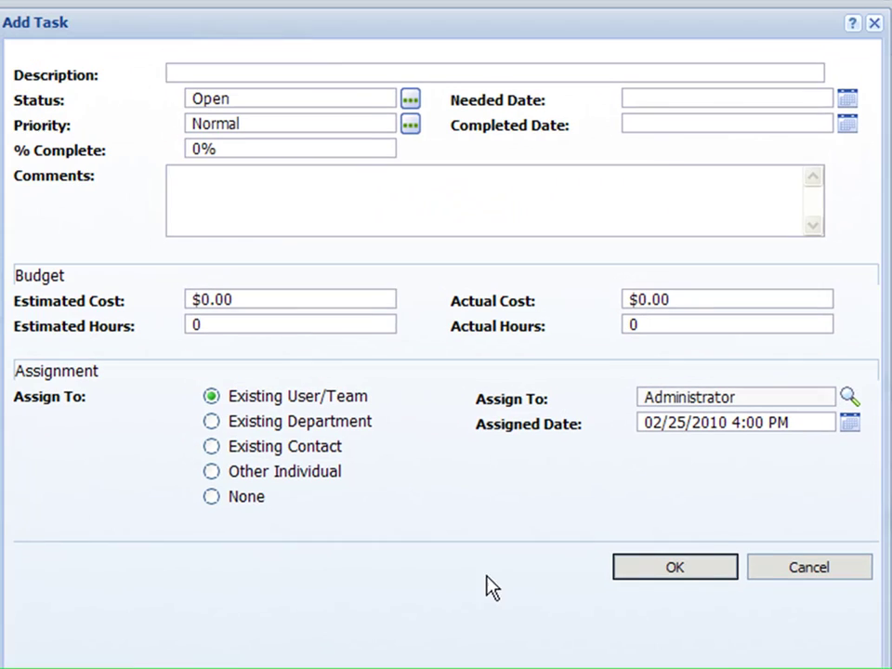
click(204, 74)
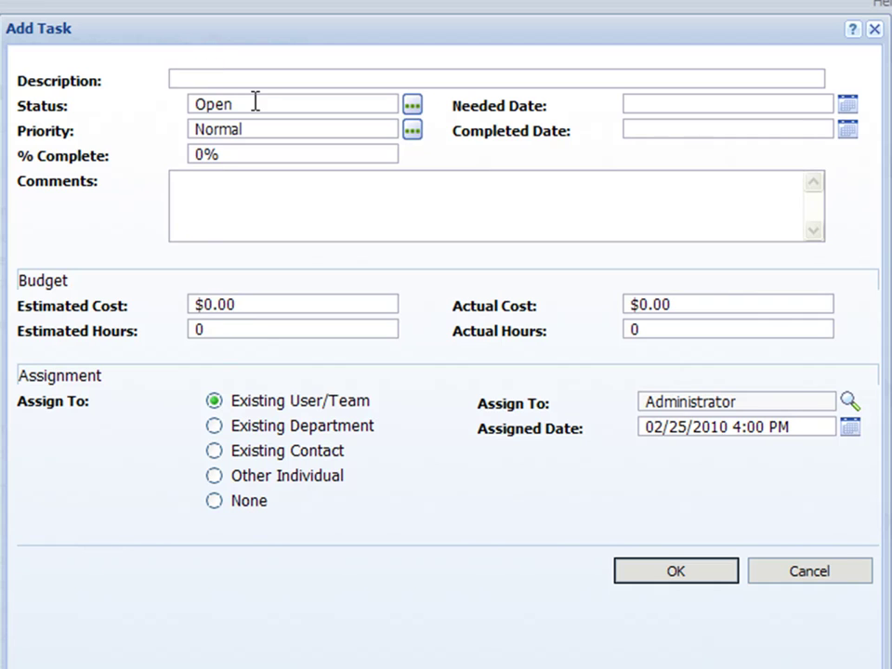
text(Send out )
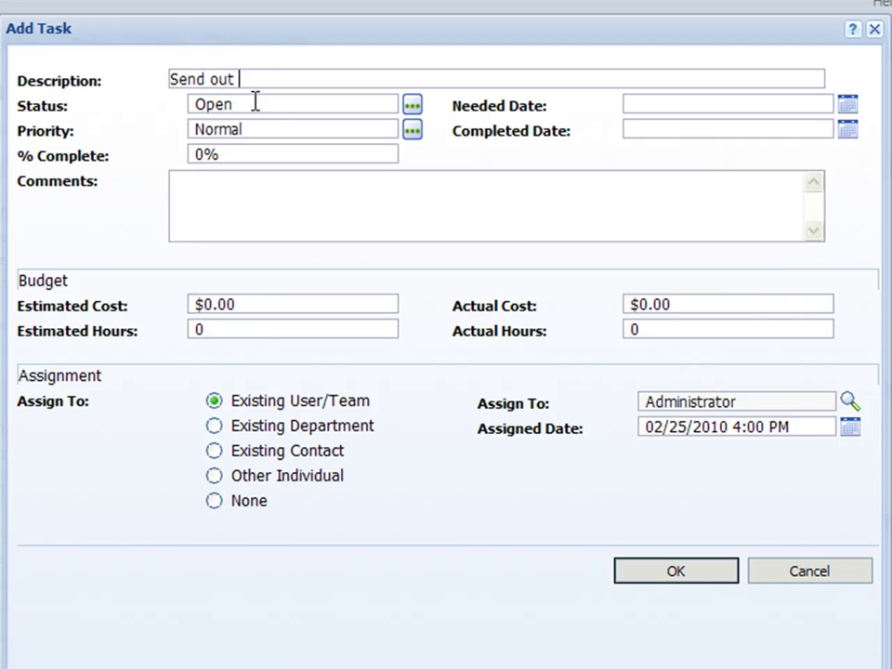
text(the Email)
Enter the task comment "What dept is assigned to send out the email".
click(244, 194)
text(What dept.)
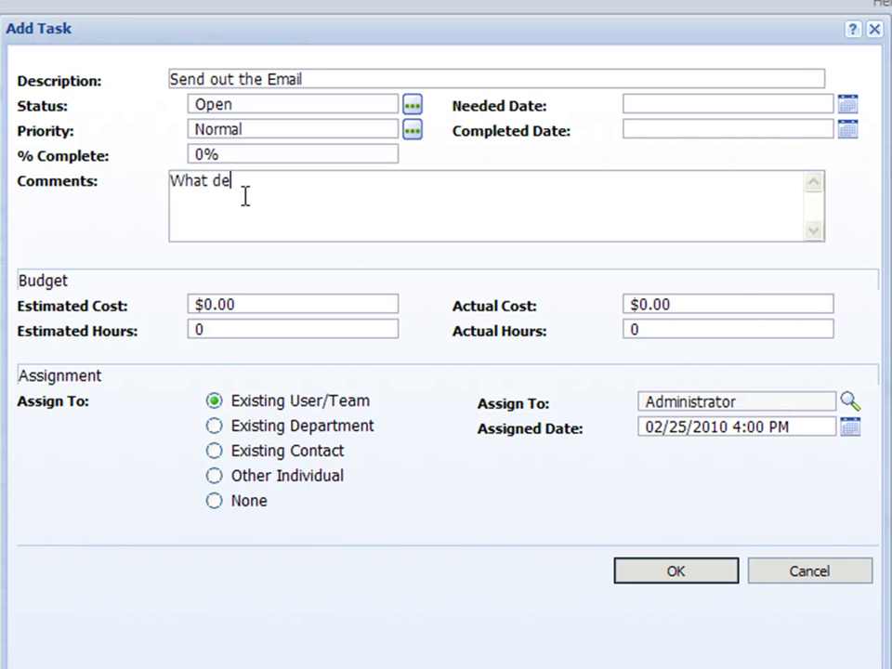
text(is assigned )
text(to send out)
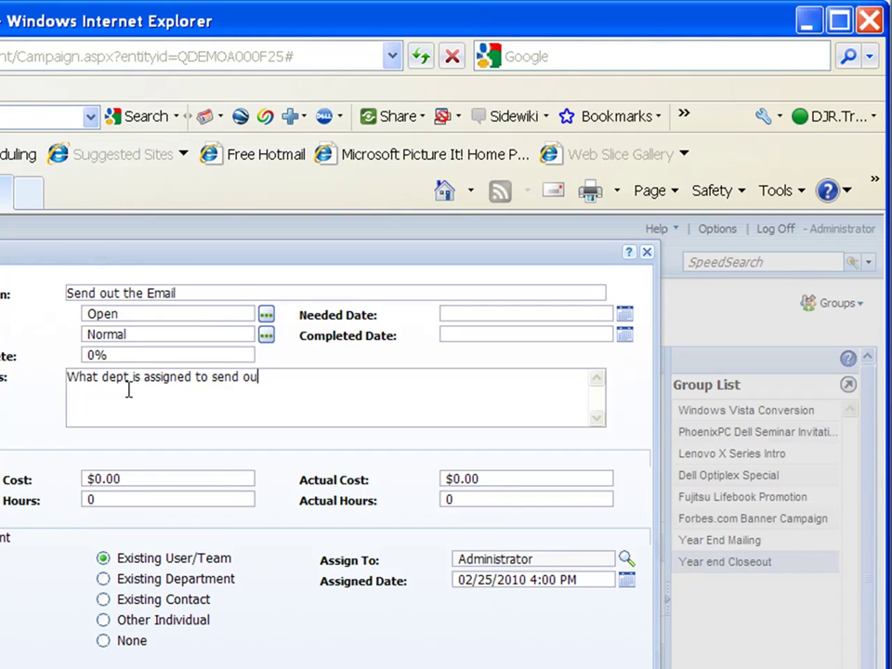
text( the email)
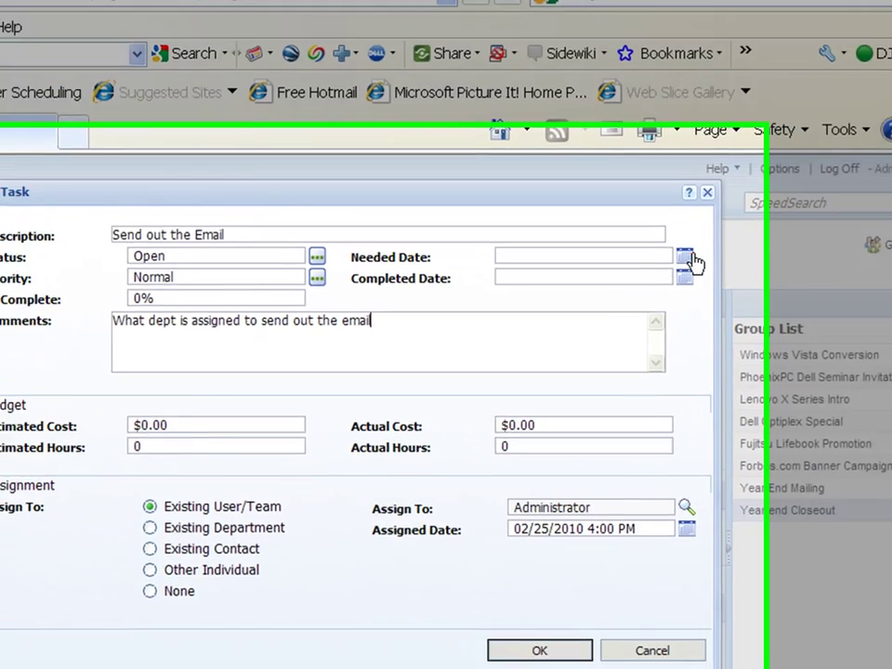
Set the needed date of the Send out the Email task to 02/27/2010.
click(625, 313)
click(536, 345)
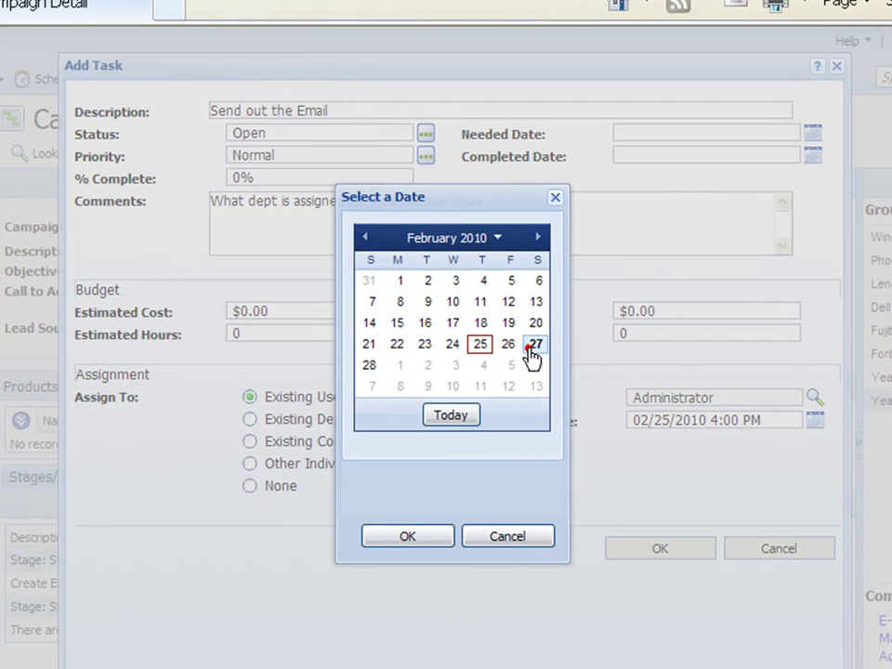
click(409, 541)
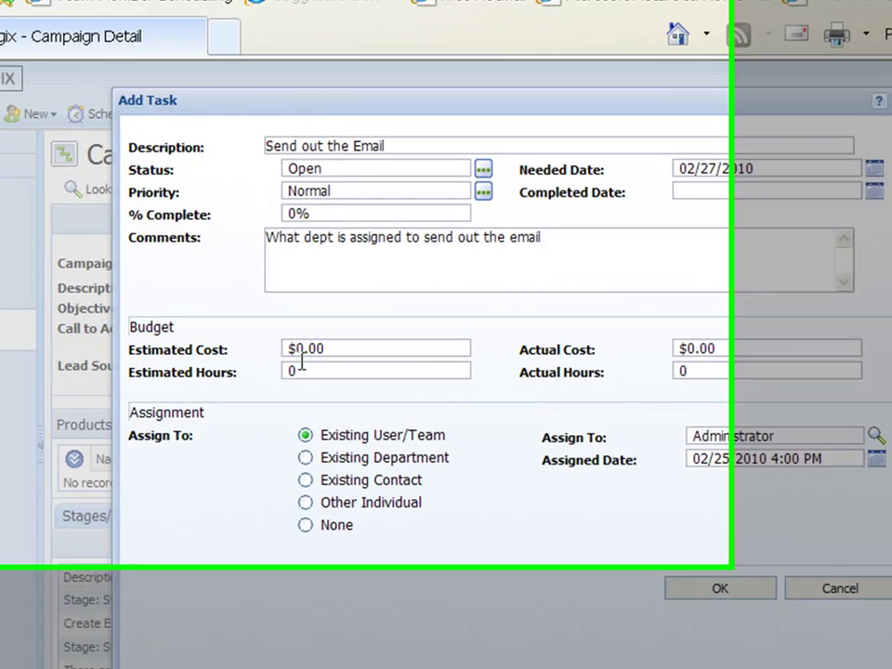
Set the task's estimated hours to 4 and its estimated cost to 500.00.
double_click(244, 332)
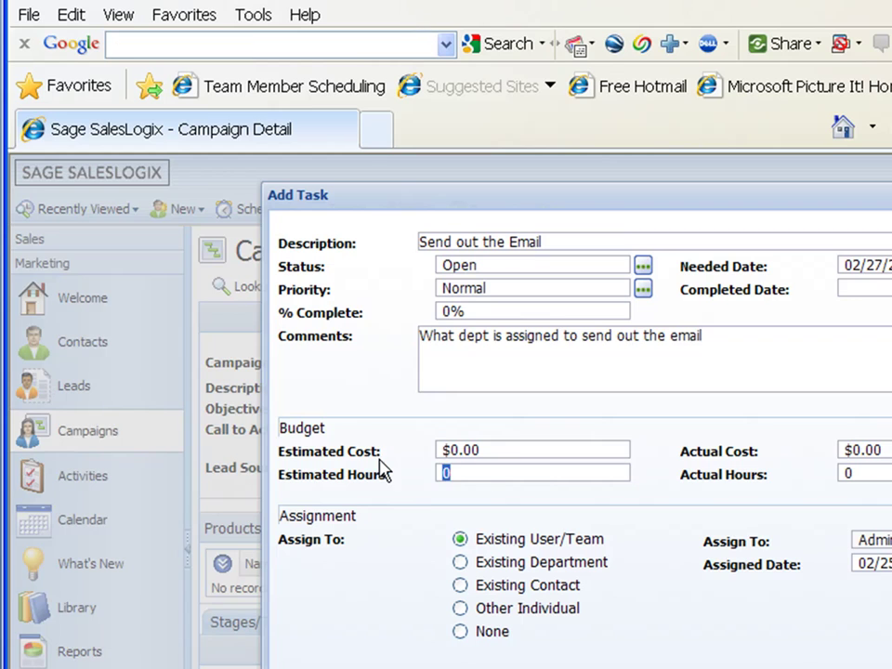
text(4)
click(514, 451)
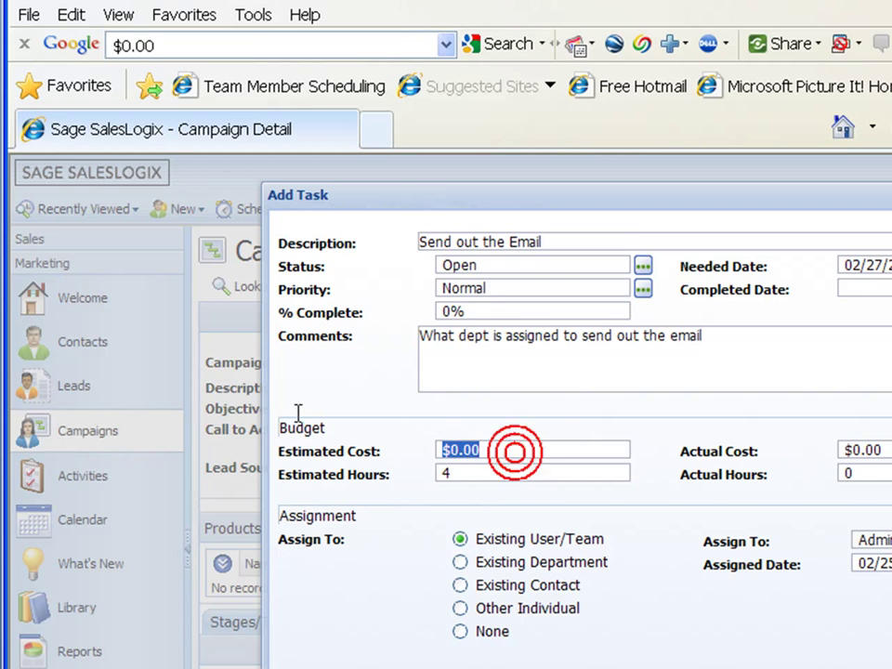
text(500.0)
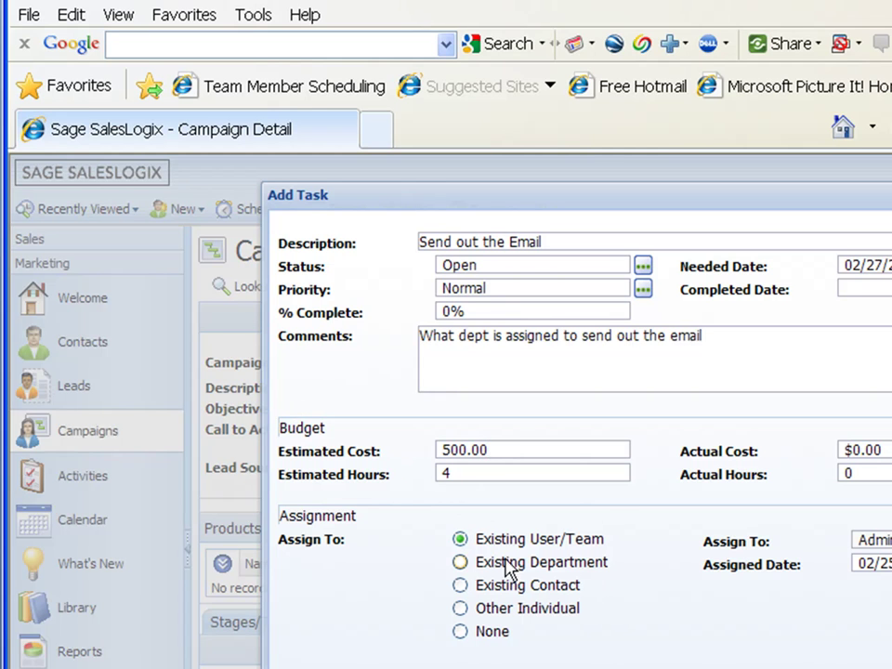
Assign the Send out the Email task to the existing department IS and save the task.
click(460, 563)
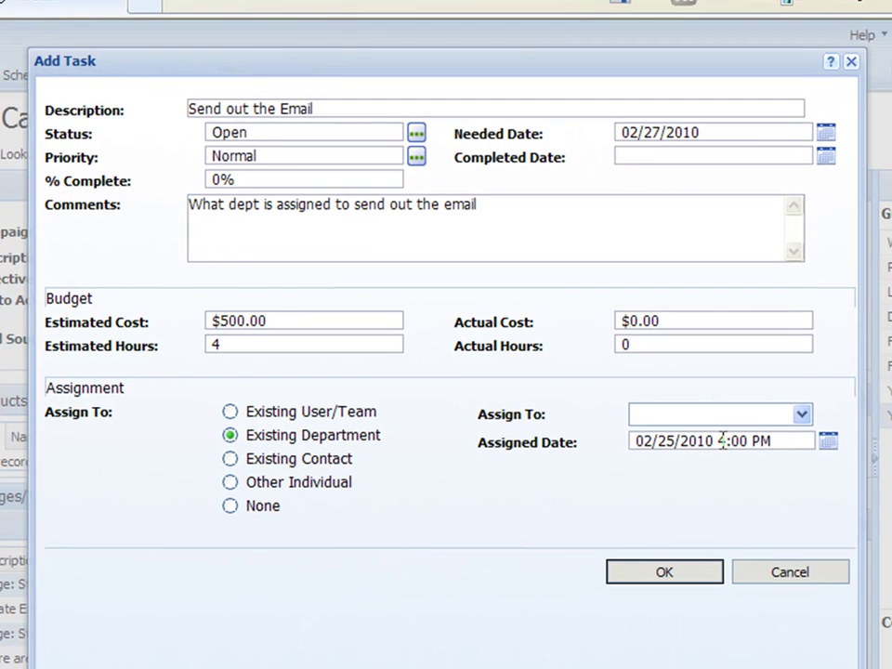
click(802, 415)
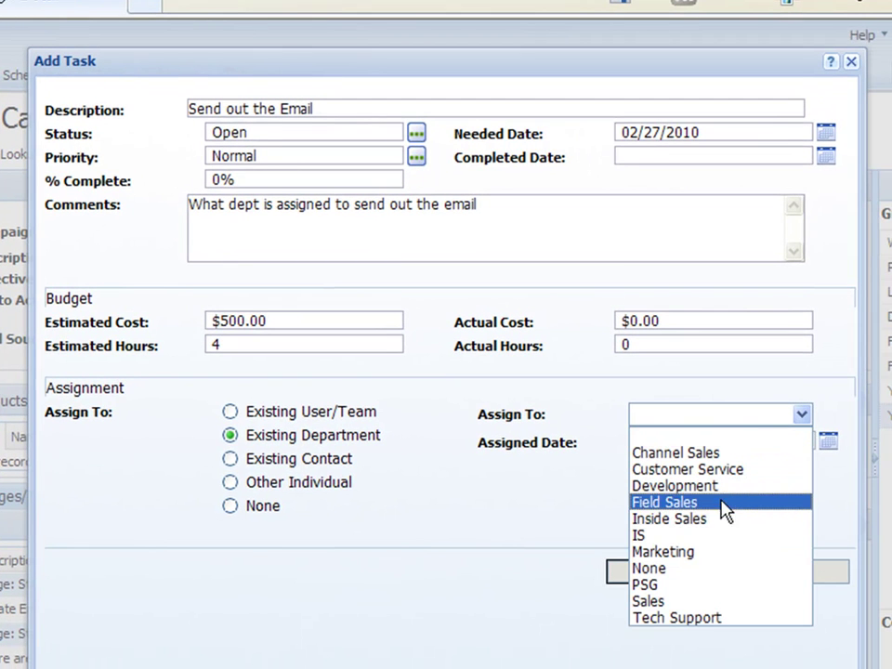
click(703, 537)
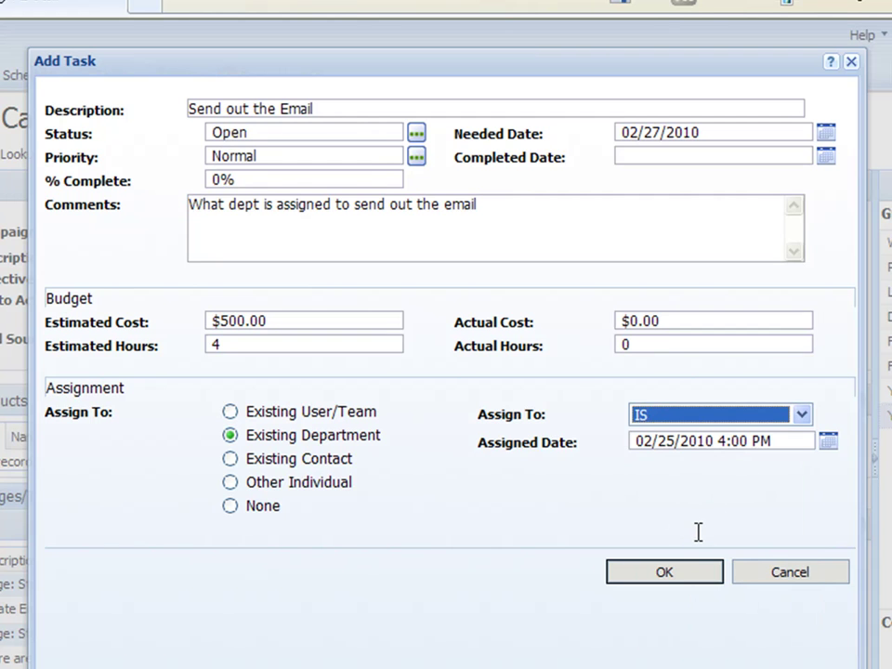
click(678, 575)
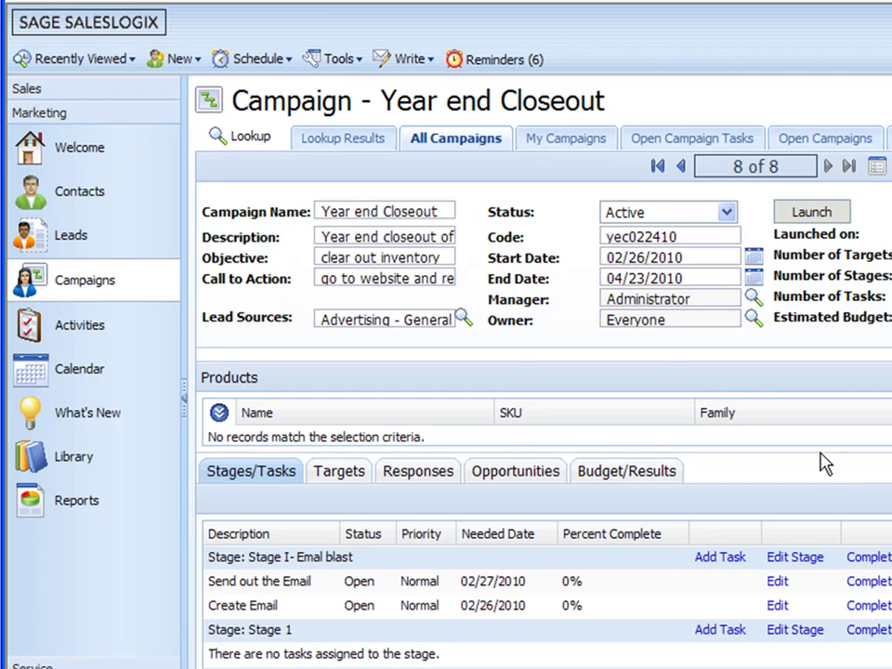
Open the target lookup for the Year end Closeout campaign and set its Industry criterion to contain "Financial".
click(337, 474)
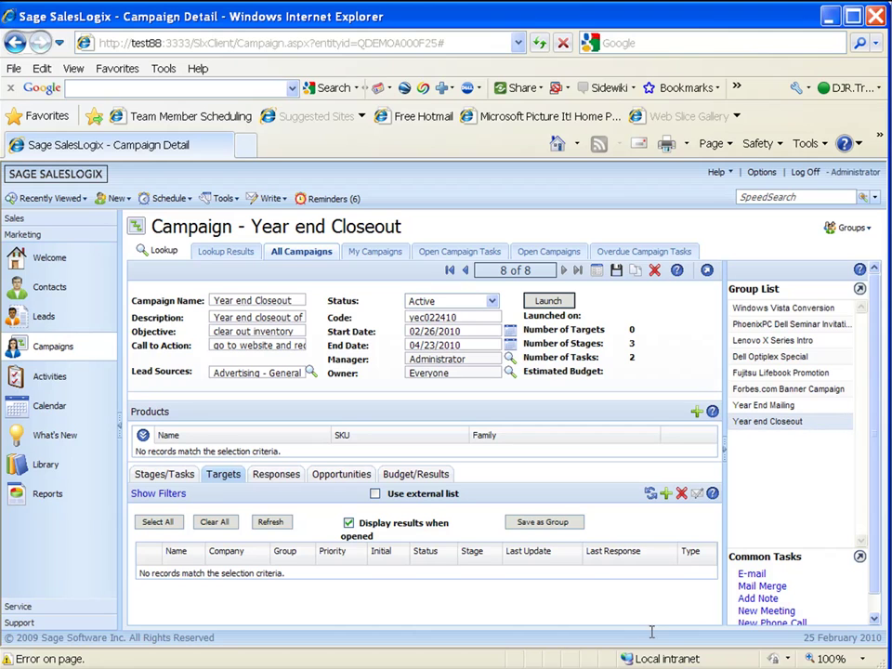
click(667, 497)
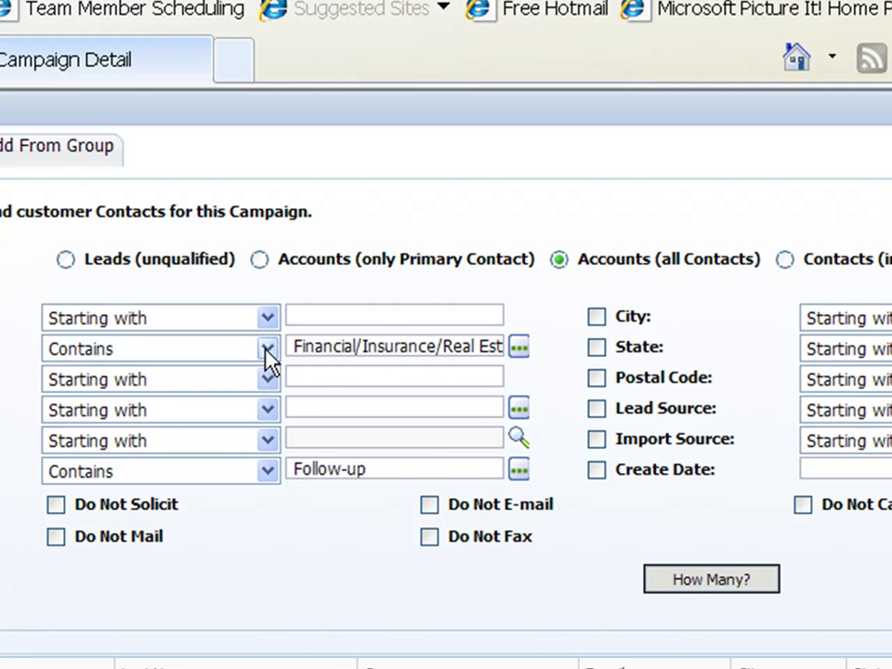
drag(357, 344, 596, 390)
key(BackSpace)
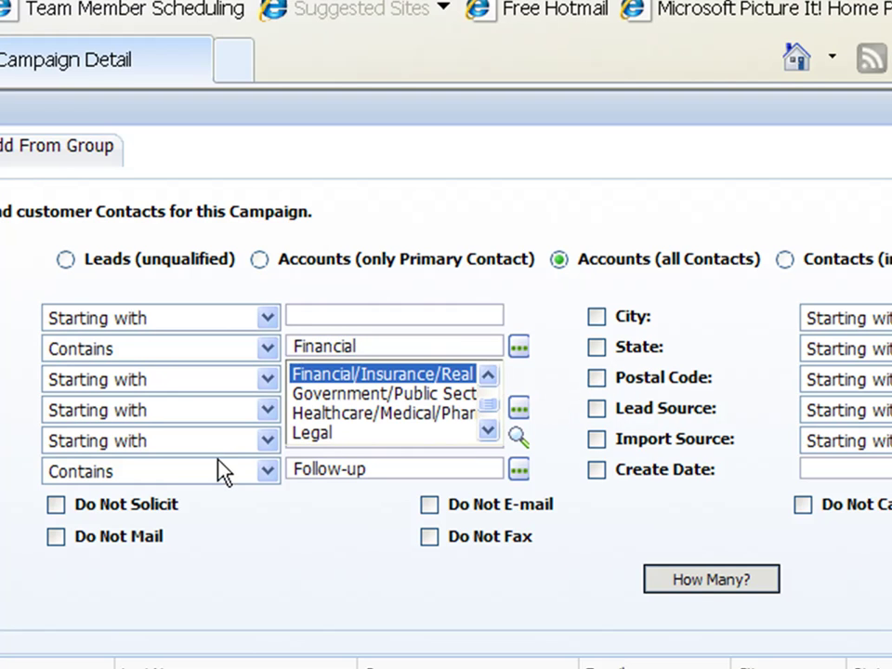
click(525, 286)
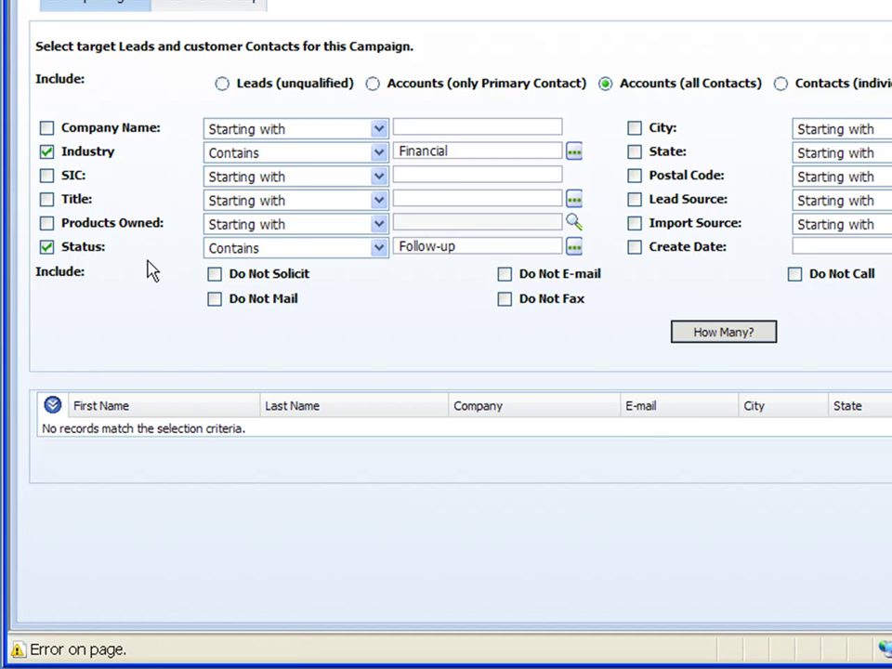
Turn off the Status and Industry criteria and filter the targets by State starting with "il".
click(47, 247)
click(696, 332)
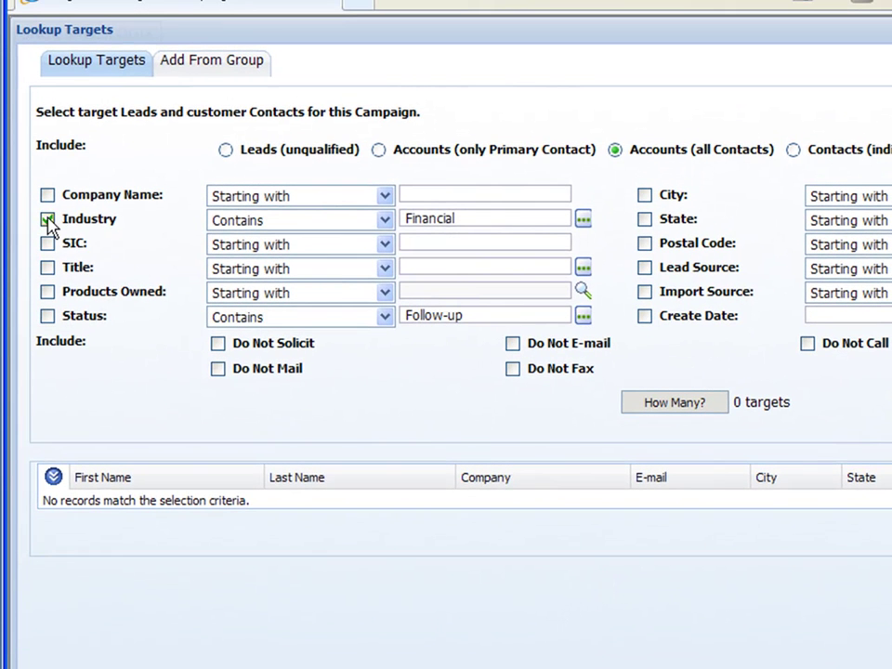
click(48, 219)
click(645, 221)
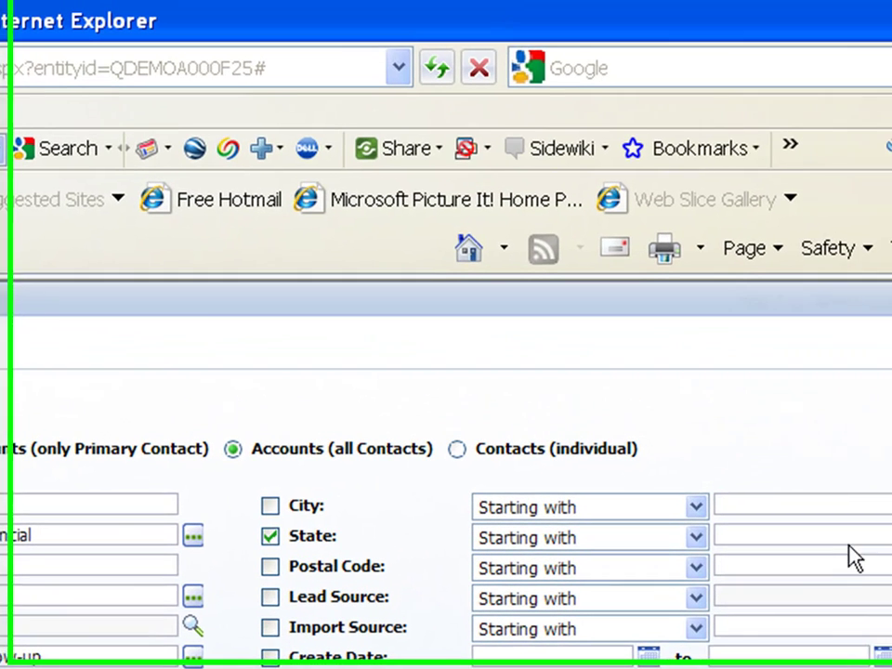
click(763, 536)
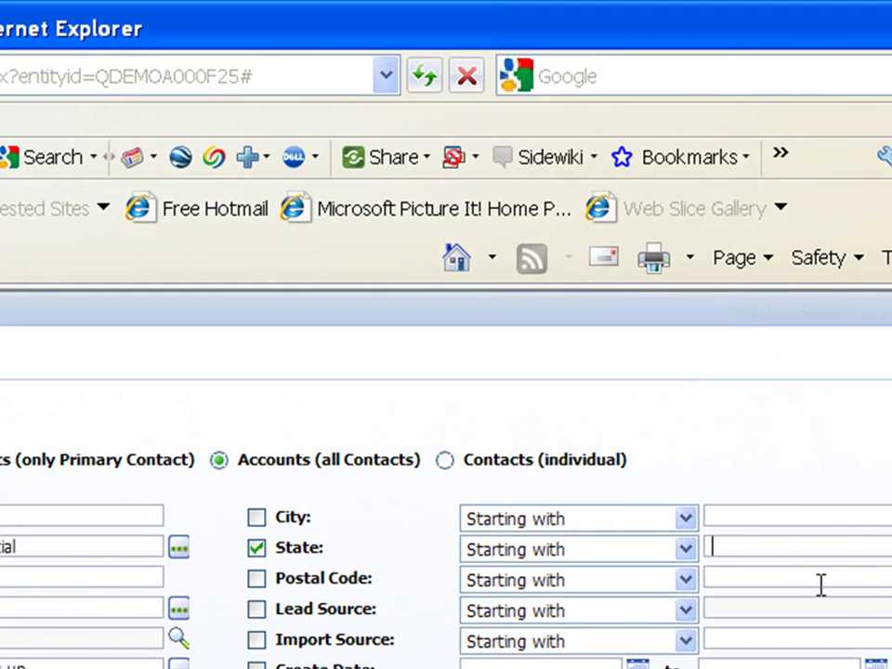
text(il)
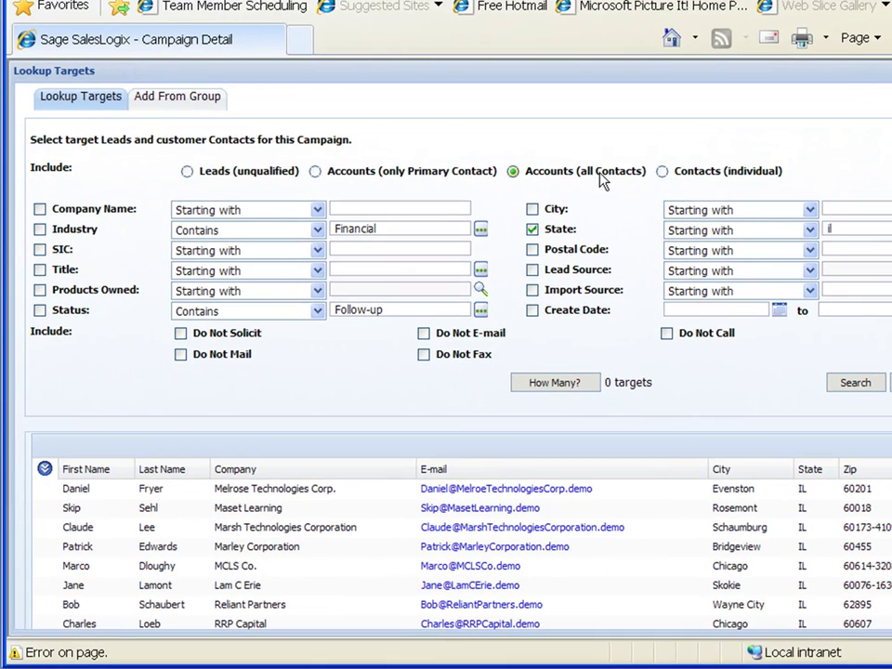
Limit the lookup to Accounts (only Primary Contact), search again, count the matching targets and go to the end of the results.
click(316, 174)
click(849, 382)
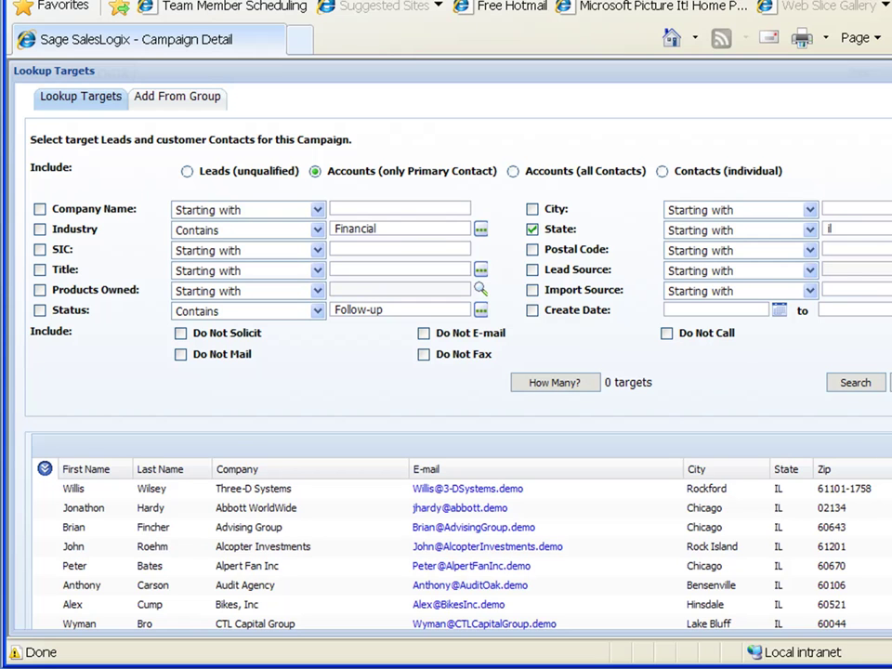
click(567, 382)
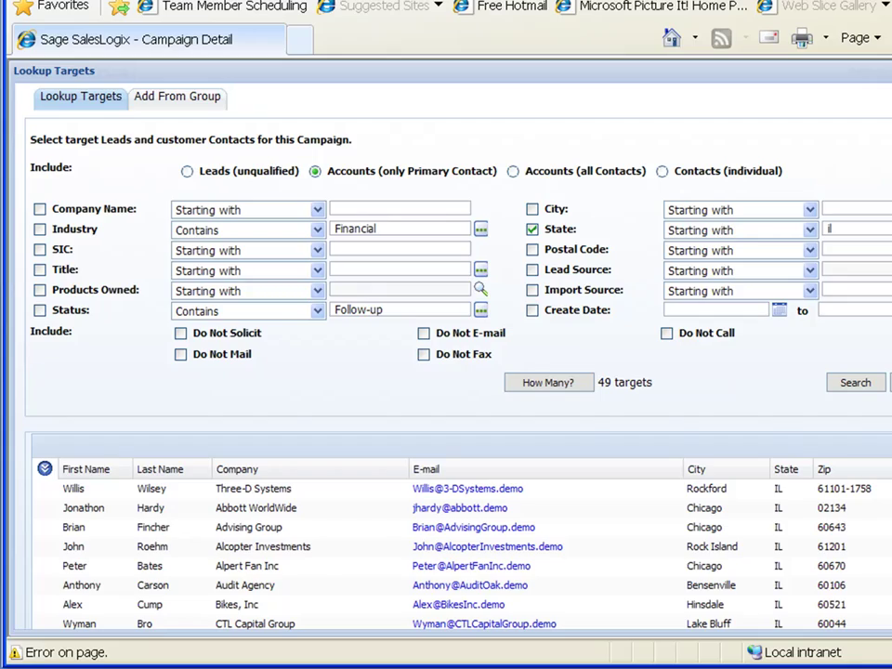
scroll(446, 372, down, 5)
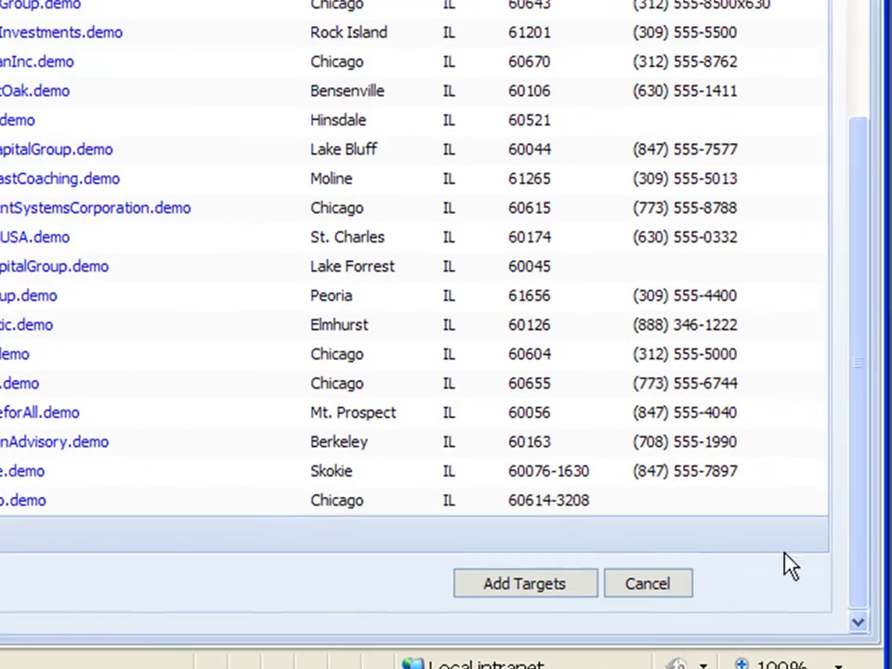
Add the found Illinois contacts to the campaign's targets and set the lookup's Products Owned criterion to start with Dell Optiplex.
click(502, 589)
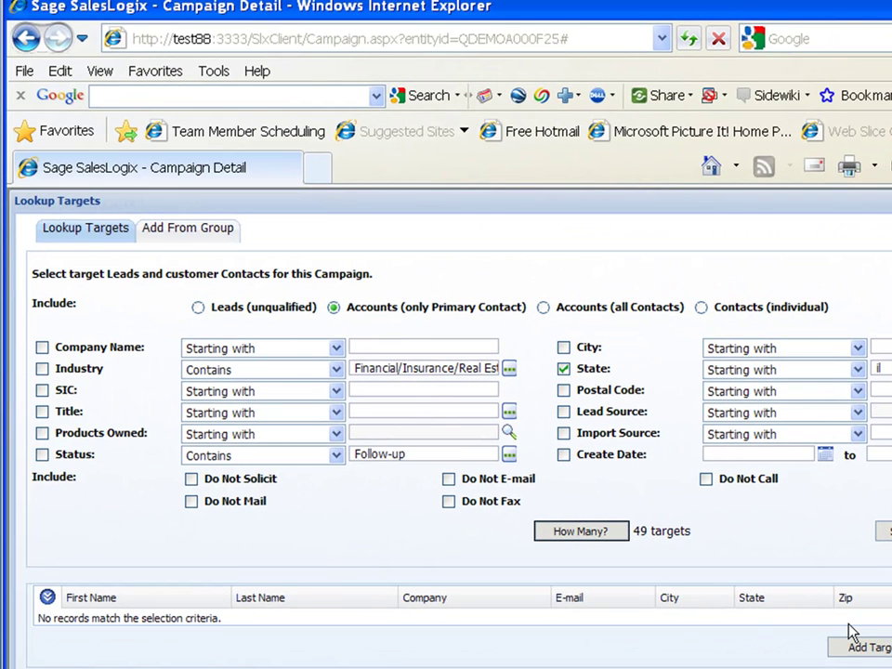
click(41, 433)
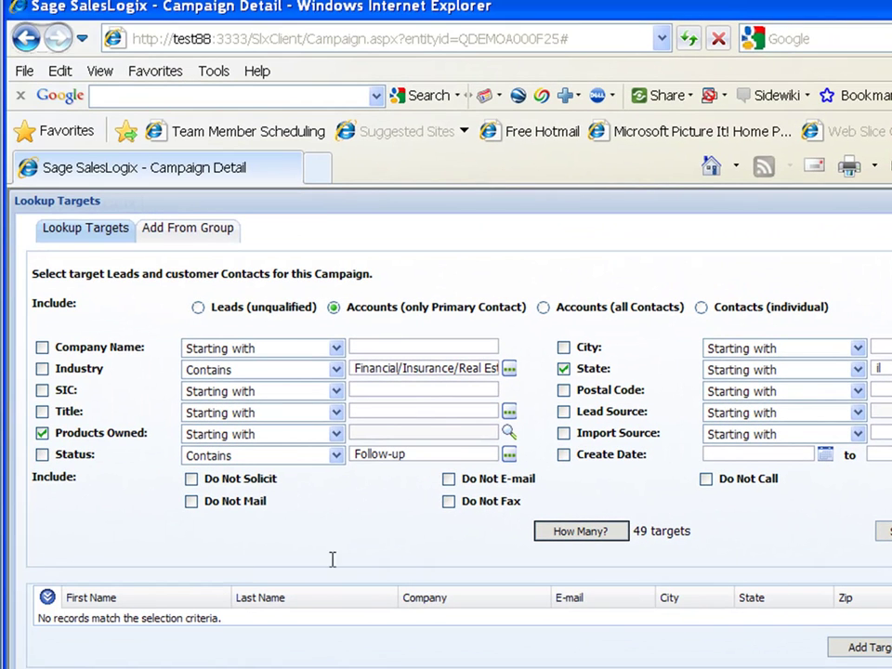
click(508, 432)
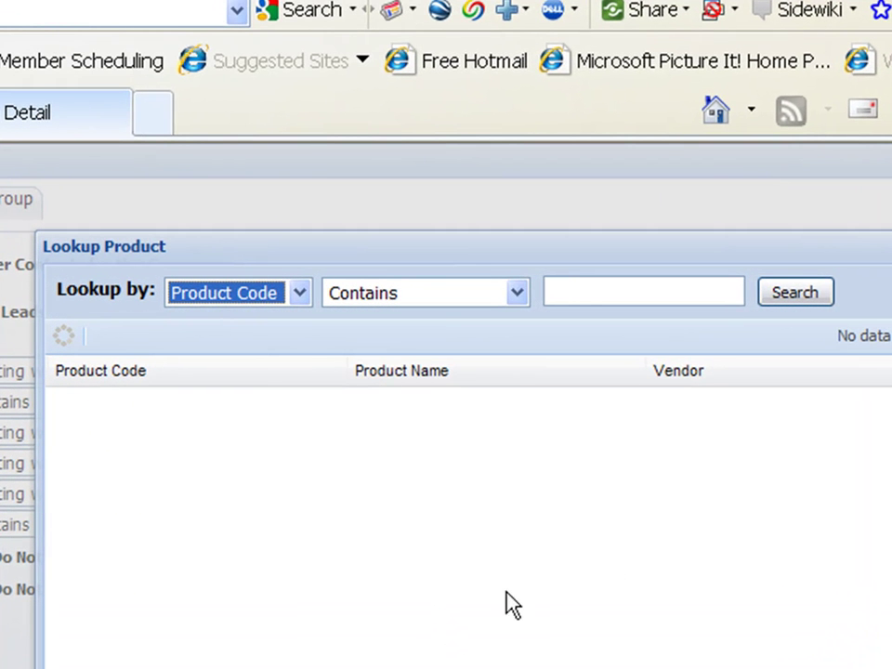
click(803, 293)
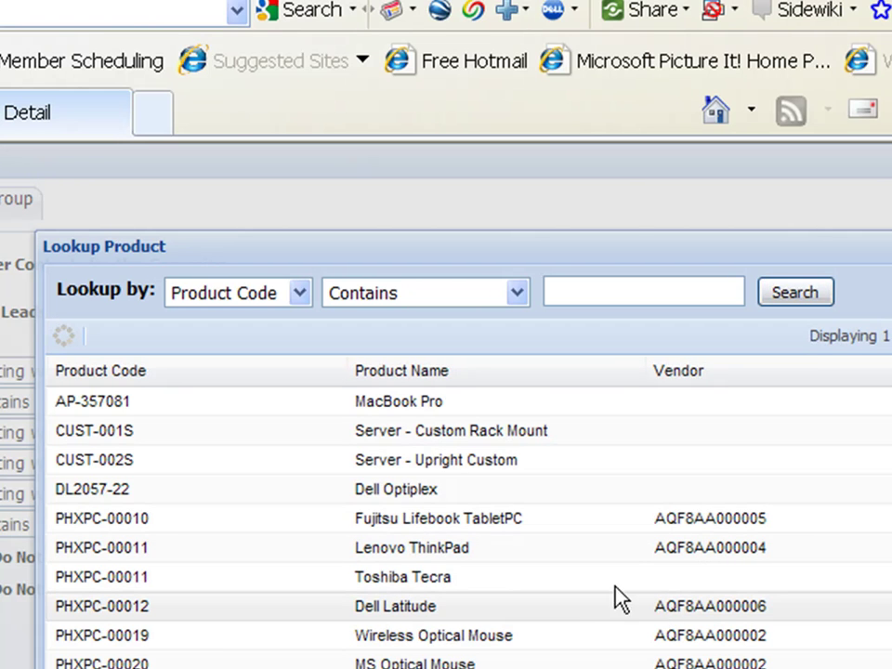
click(424, 488)
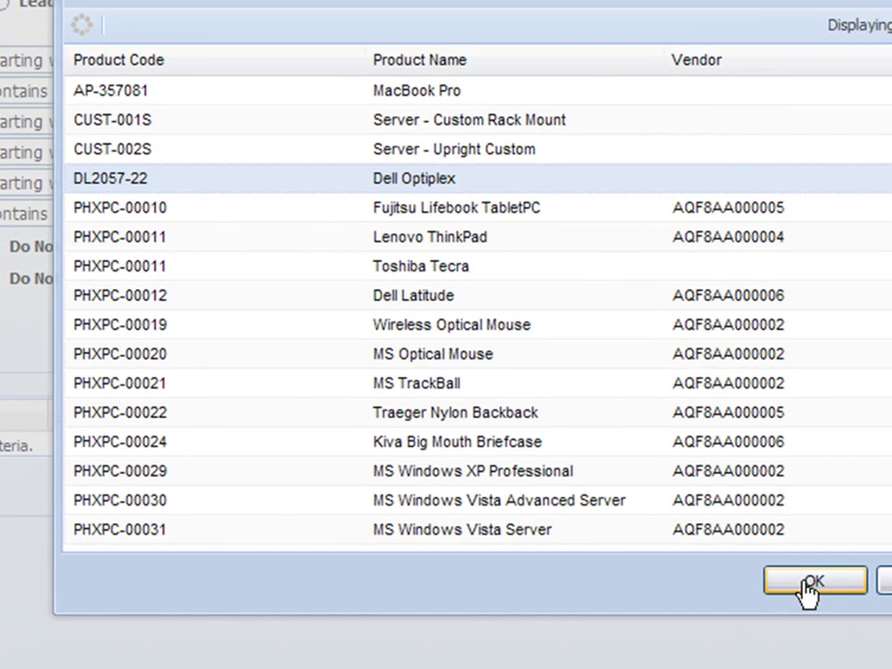
click(806, 584)
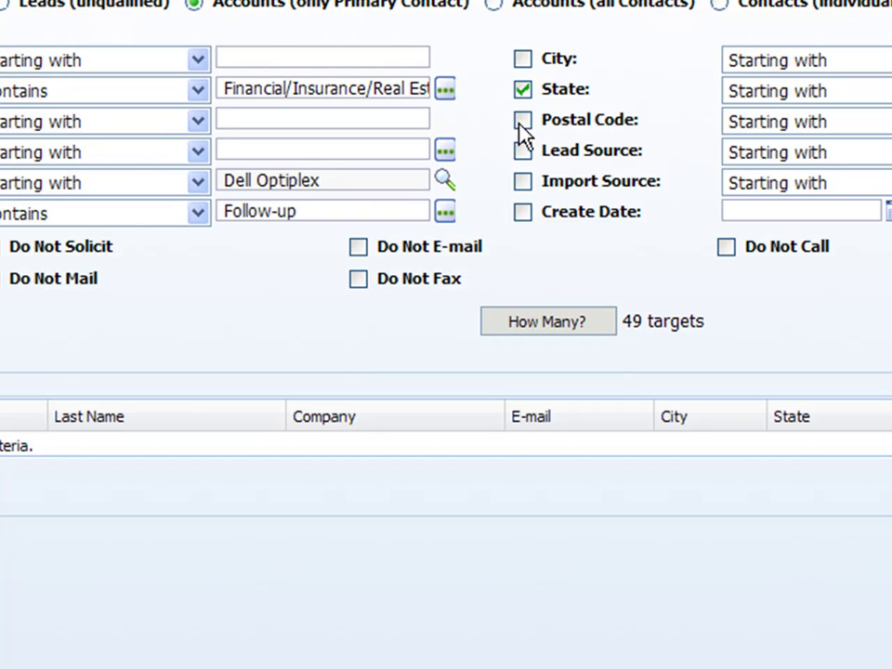
Turn off the State criterion, search for targets by Products Owned only and count the matching targets.
click(524, 91)
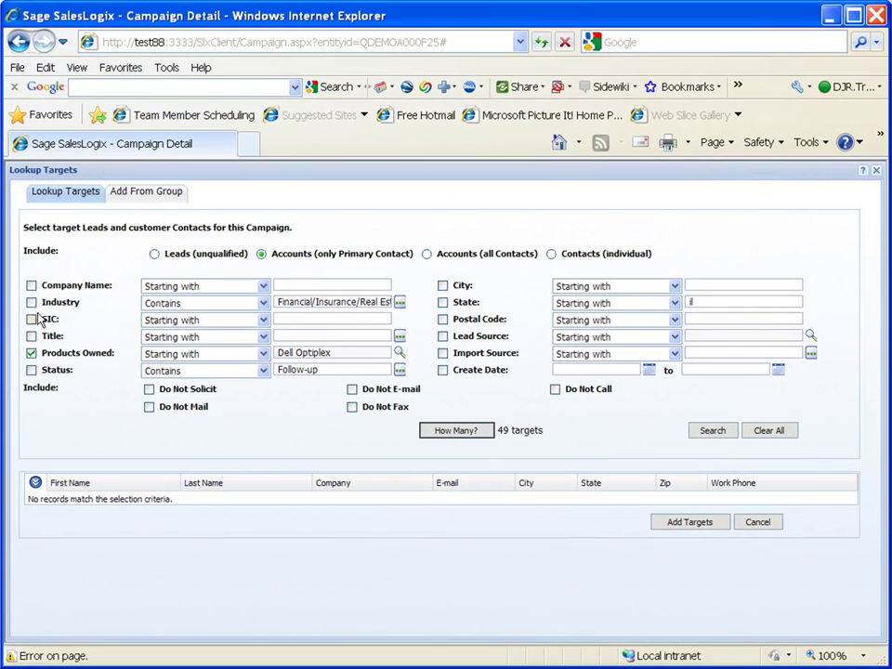
click(42, 353)
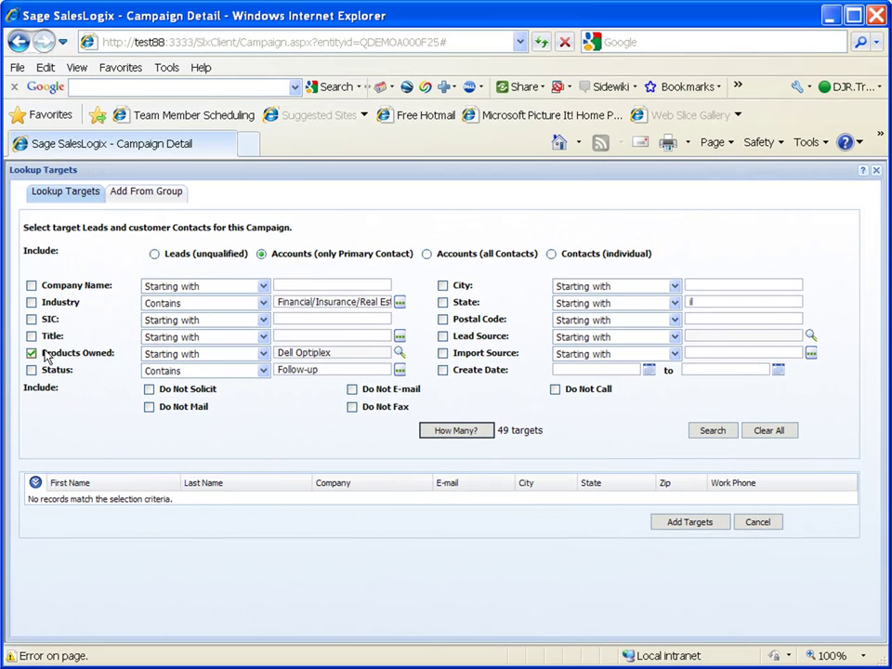
click(723, 431)
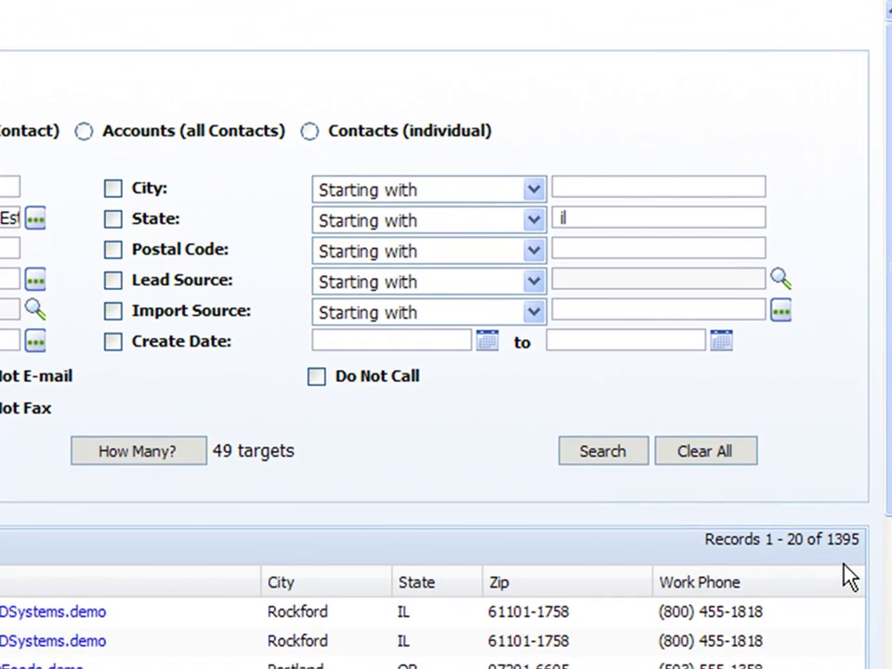
click(169, 447)
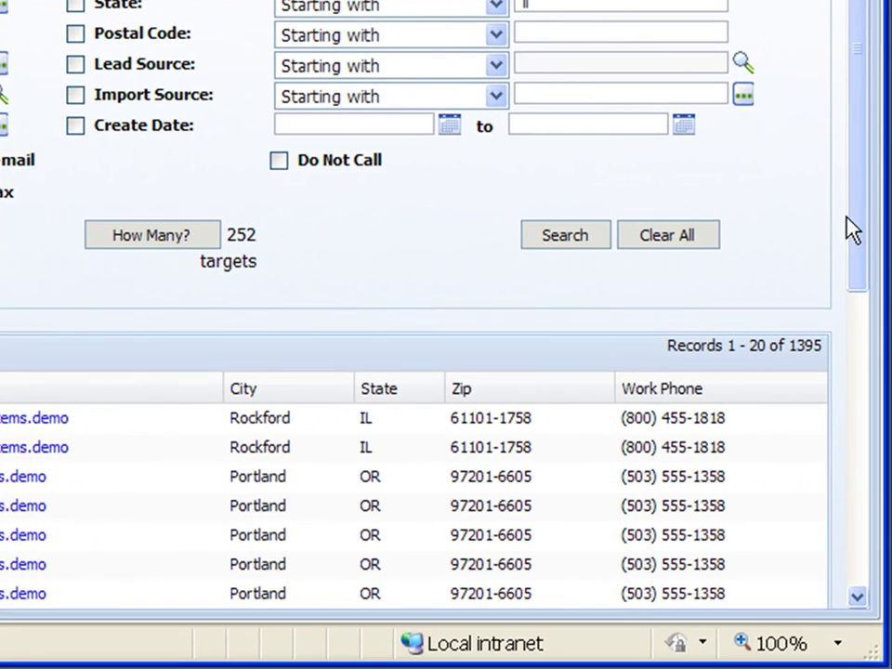
Add the Dell Optiplex lookup results to the campaign and turn off displaying results when the target list is opened.
drag(859, 235, 819, 641)
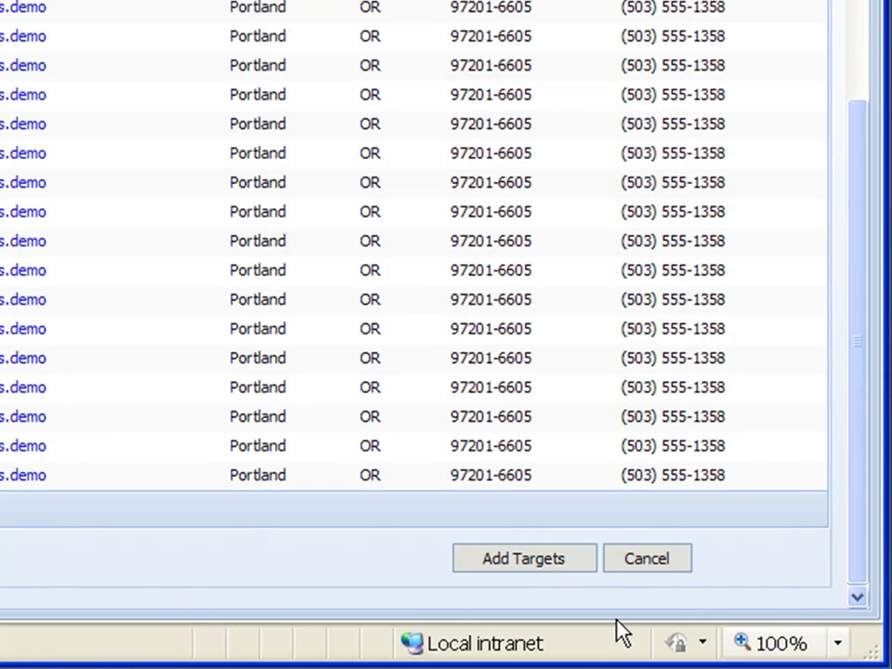
click(527, 557)
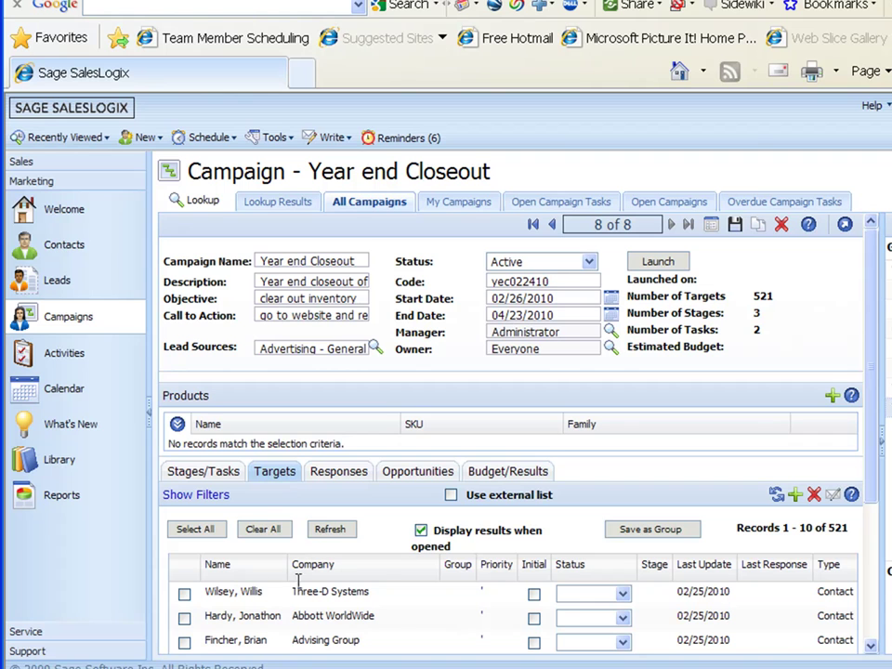
click(870, 645)
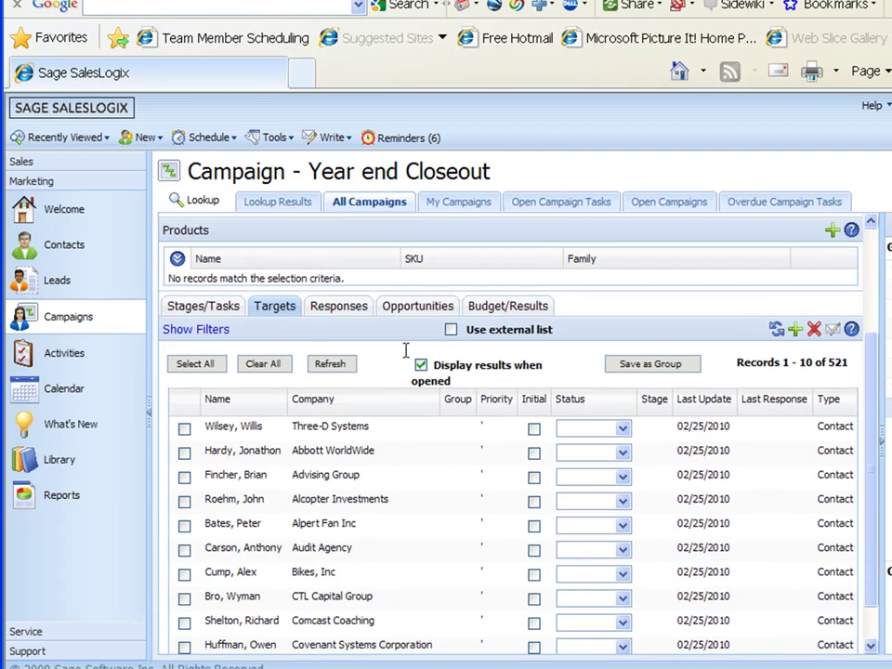
click(422, 365)
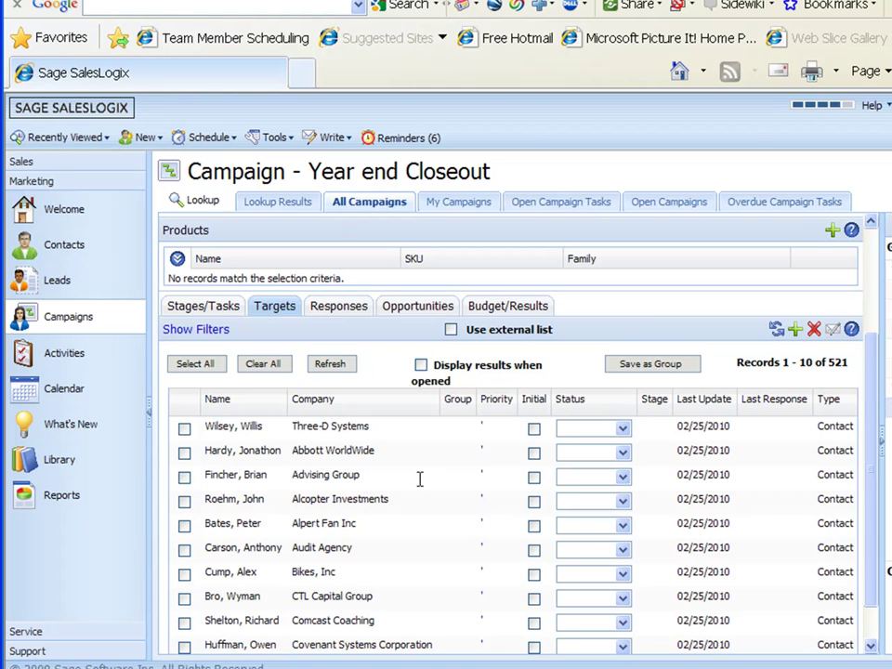